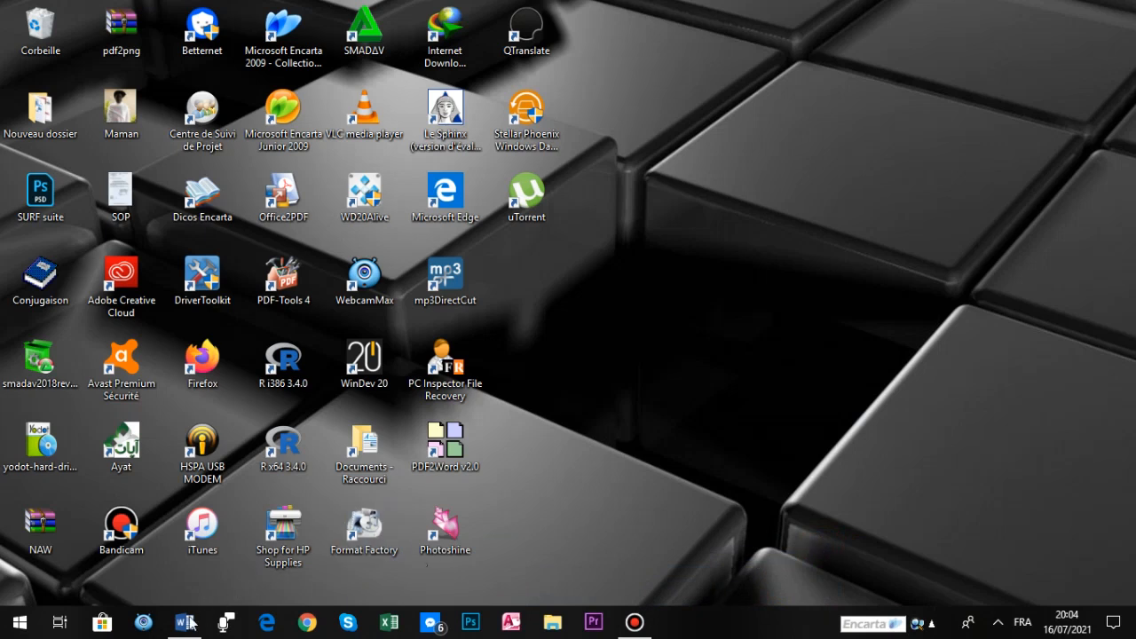
{"action": "mouse_move", "coordinate": [183, 624]}
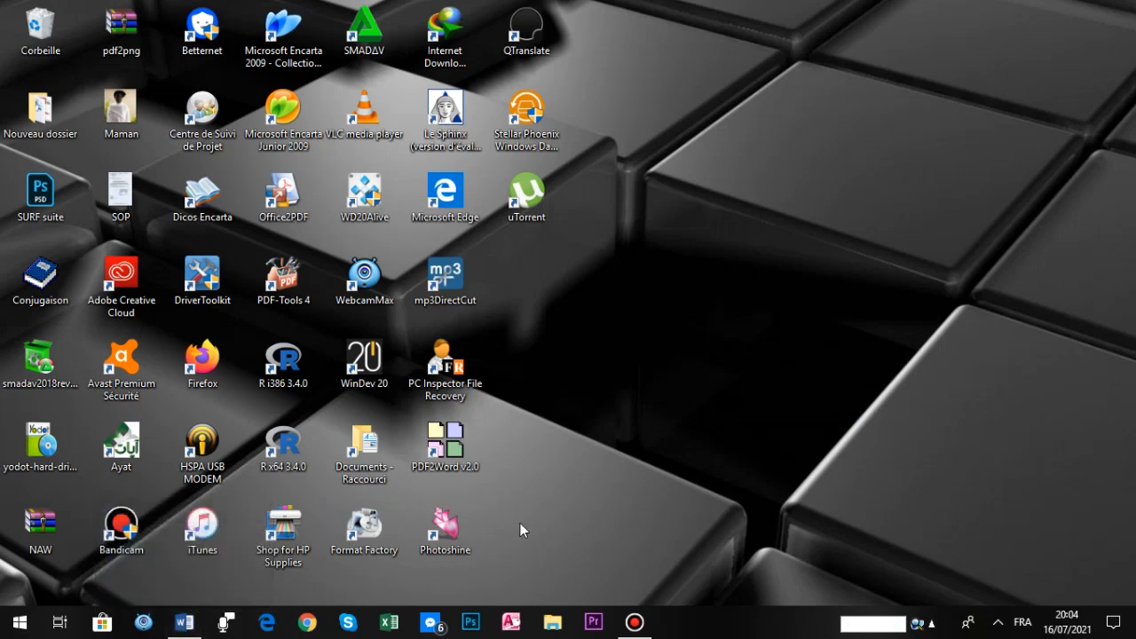
{"action": "left_click", "coordinate": [541, 202]}
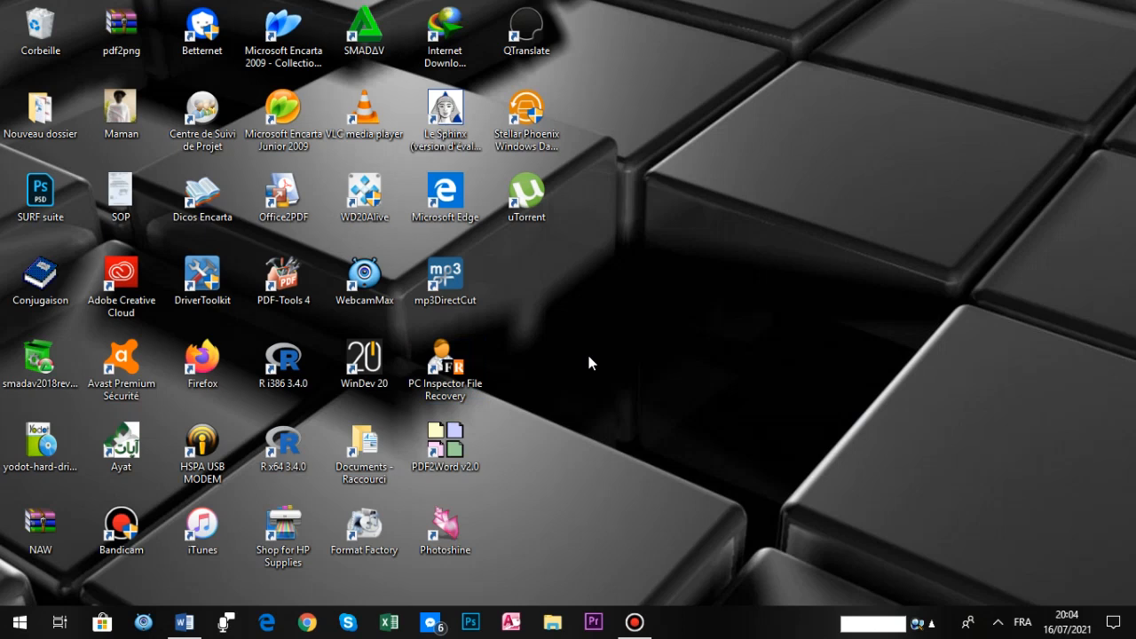
Step: Start Microsoft Word 2010 from the Microsoft Office folder under M in the installed programs list
{"action": "left_click", "coordinate": [19, 626]}
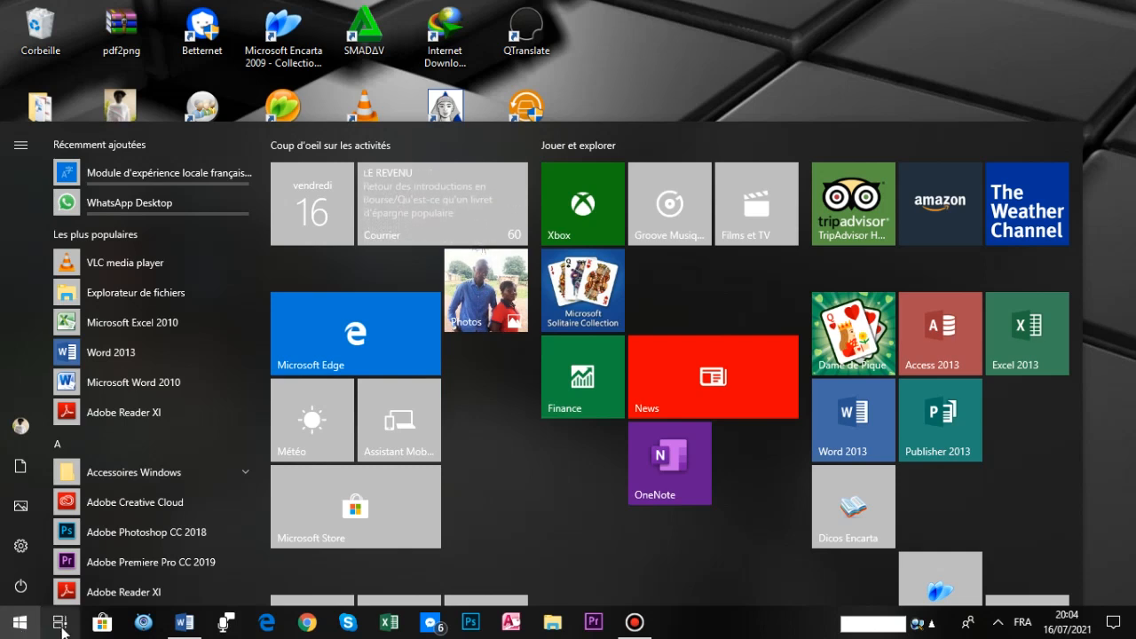
{"action": "left_click", "coordinate": [62, 452]}
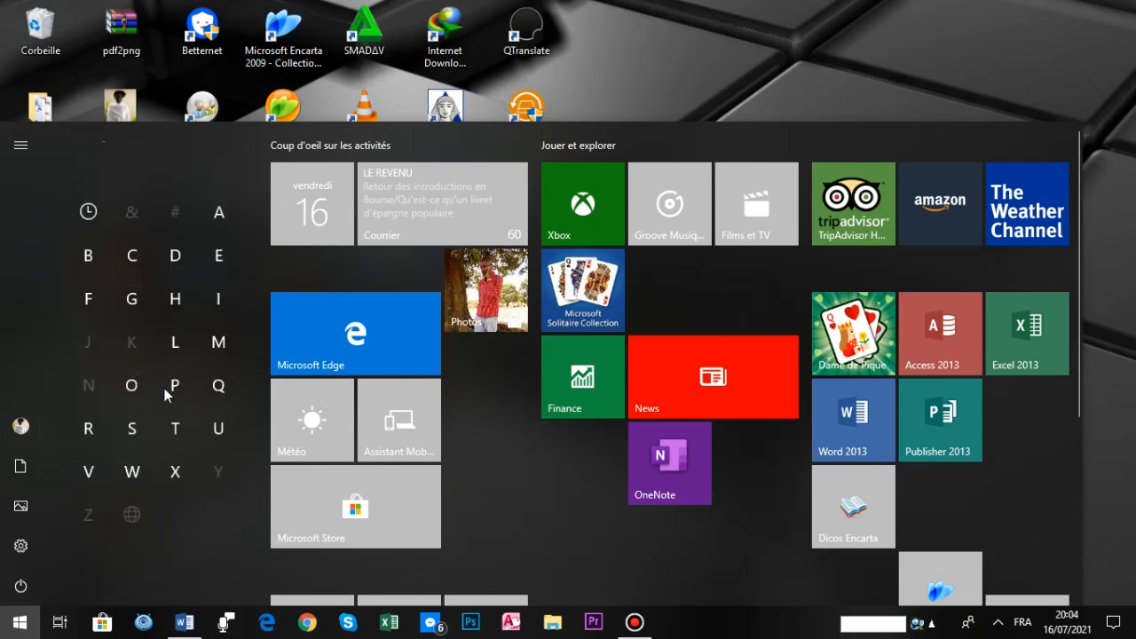
{"action": "left_click", "coordinate": [219, 342]}
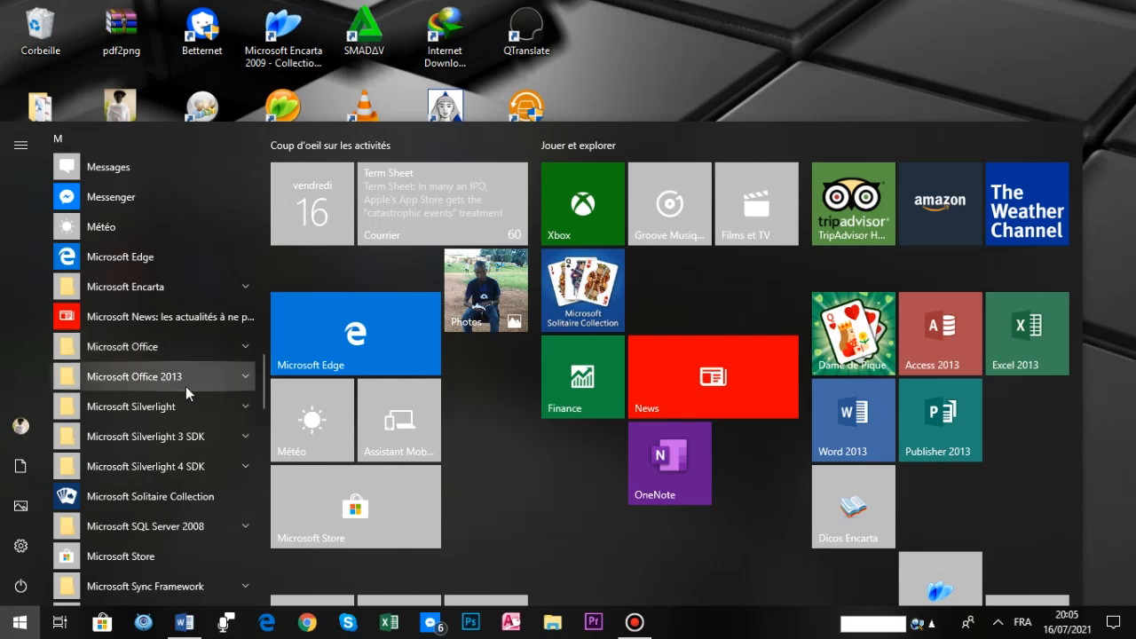
{"action": "left_click", "coordinate": [246, 351]}
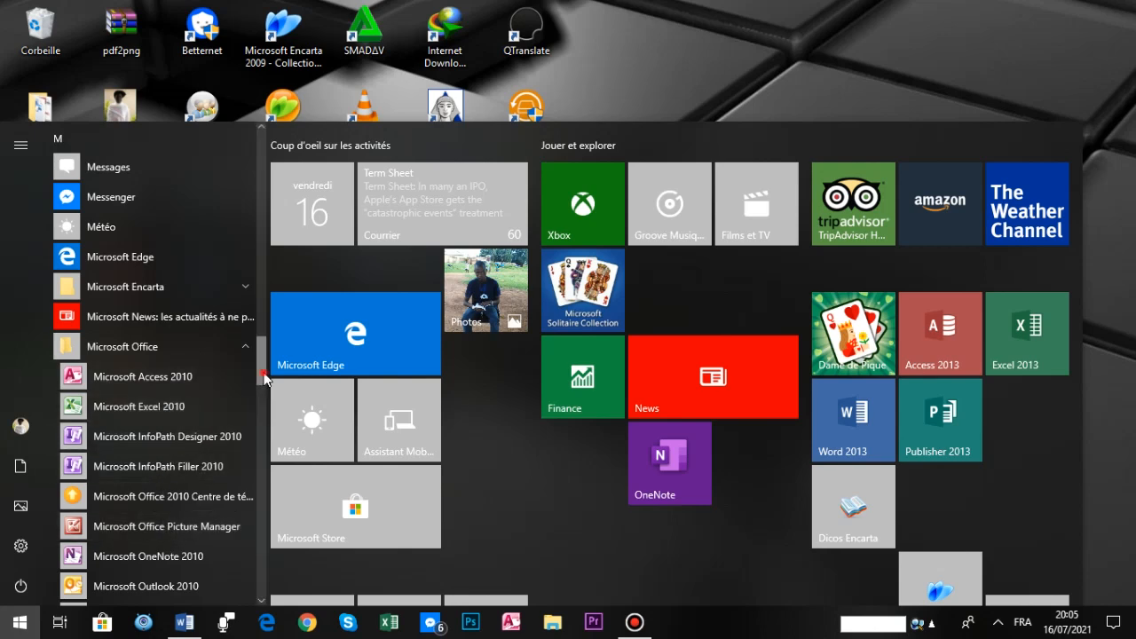
{"action": "scroll", "coordinate": [261, 381], "scroll_direction": "down", "scroll_amount": 5}
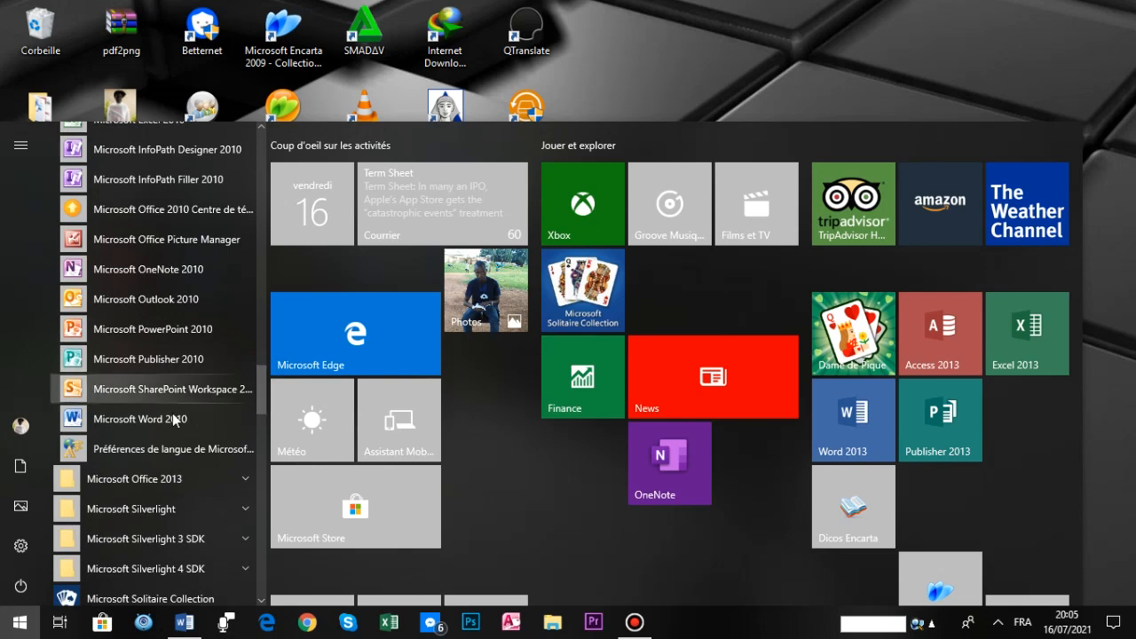
{"action": "left_click", "coordinate": [124, 418]}
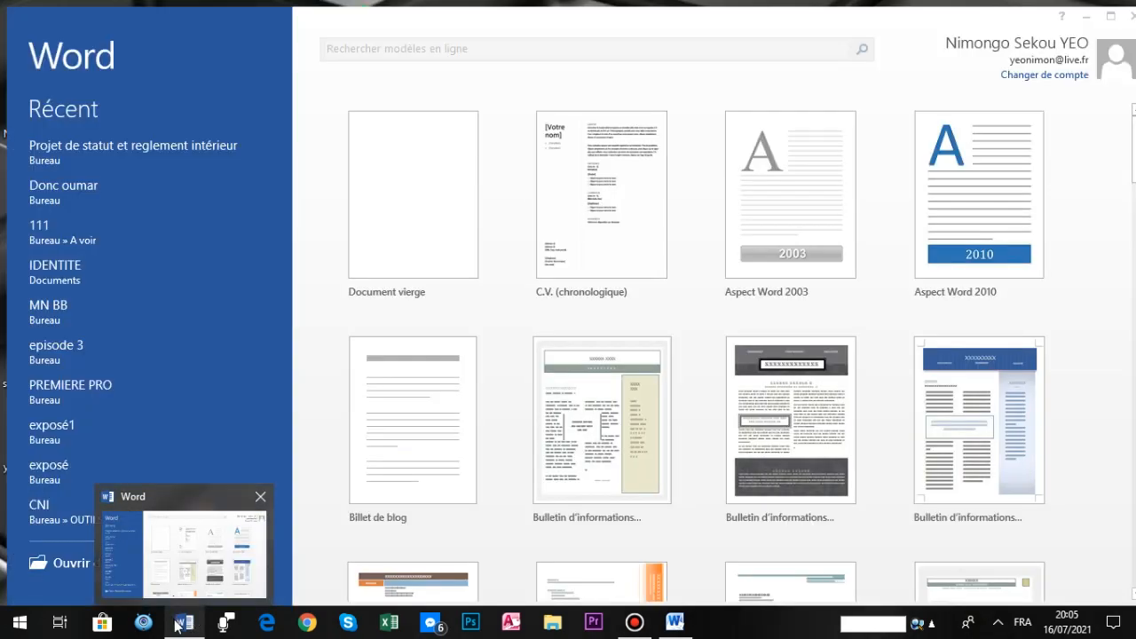
Step: Bring the open Word 2013 start window to the front, maximized, and create a blank document (Document vierge)
{"action": "left_click", "coordinate": [178, 626]}
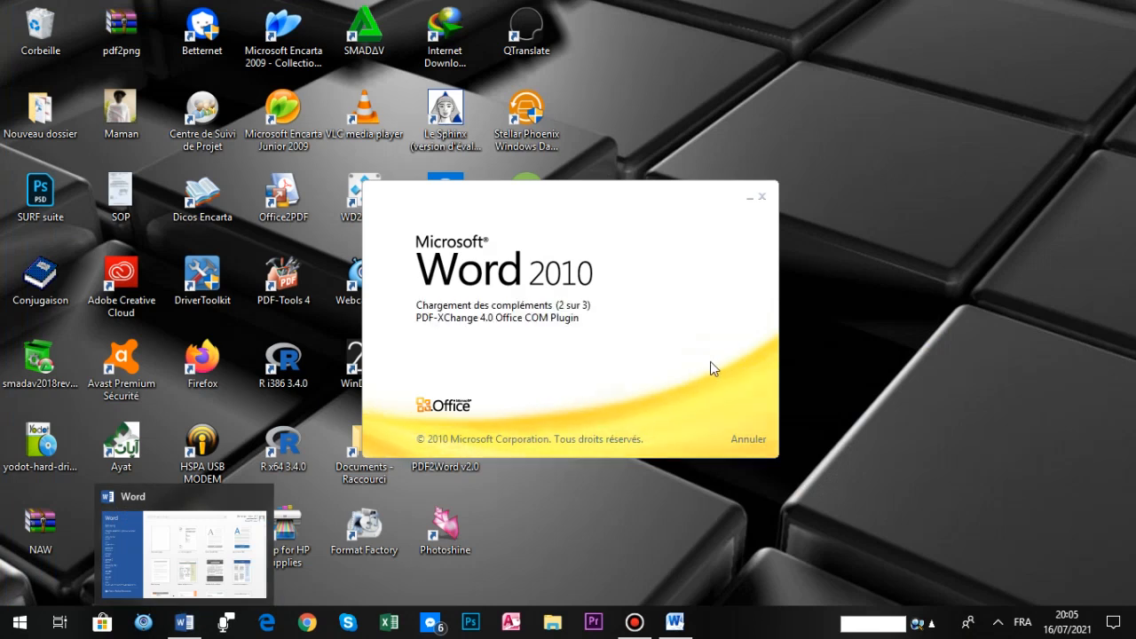
{"action": "left_click", "coordinate": [748, 197]}
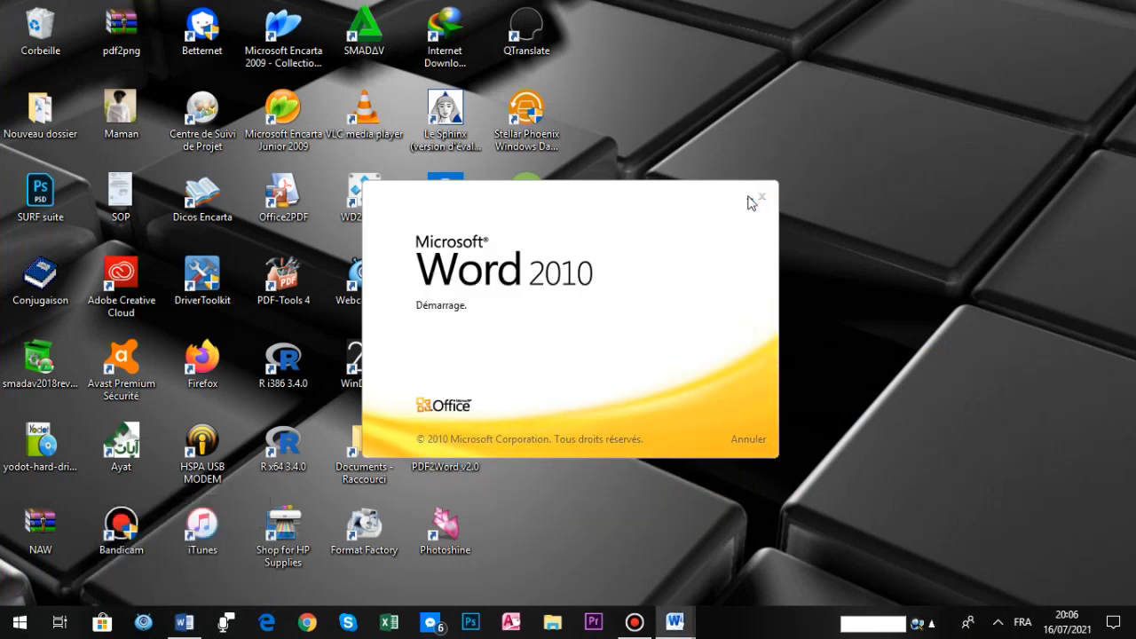
{"action": "mouse_move", "coordinate": [181, 626]}
{"action": "left_click", "coordinate": [185, 550]}
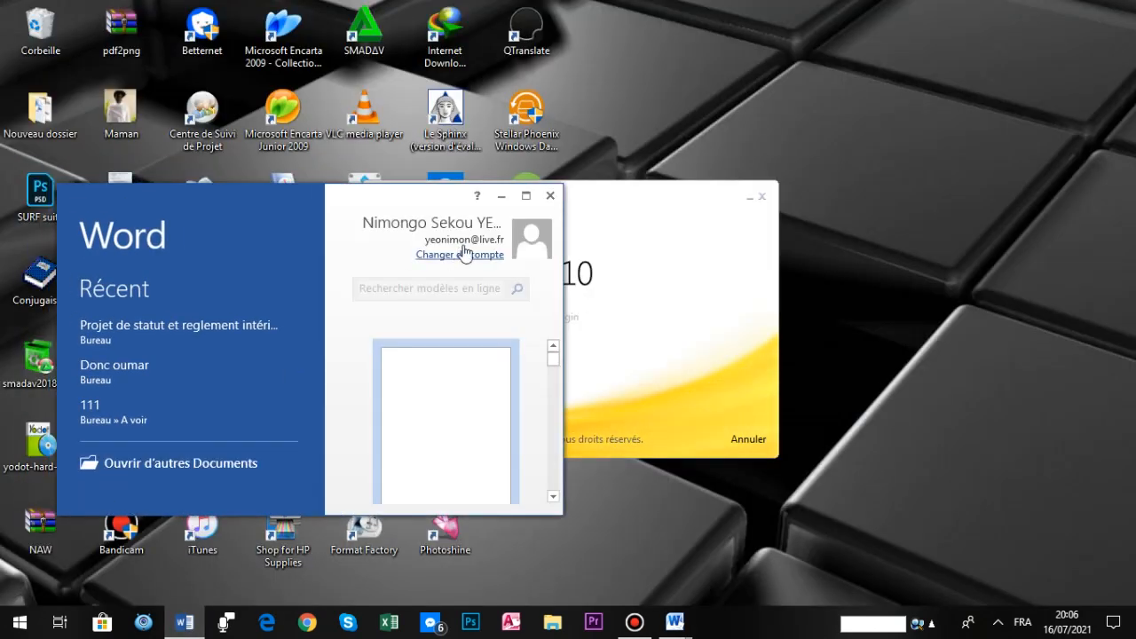
{"action": "left_click", "coordinate": [525, 196]}
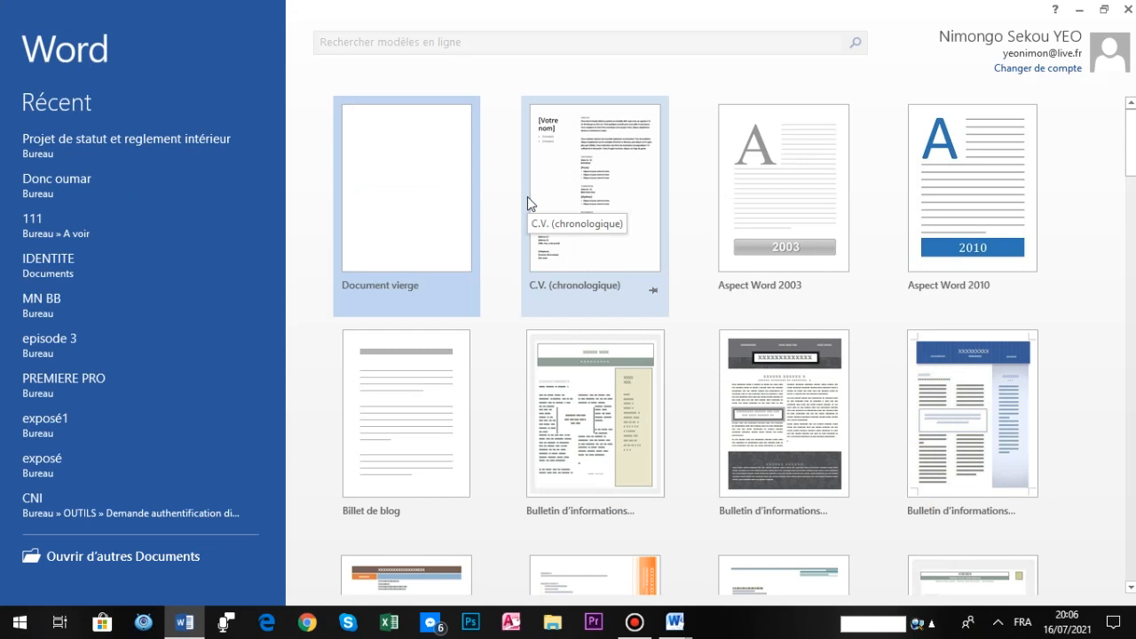
{"action": "left_click", "coordinate": [411, 199]}
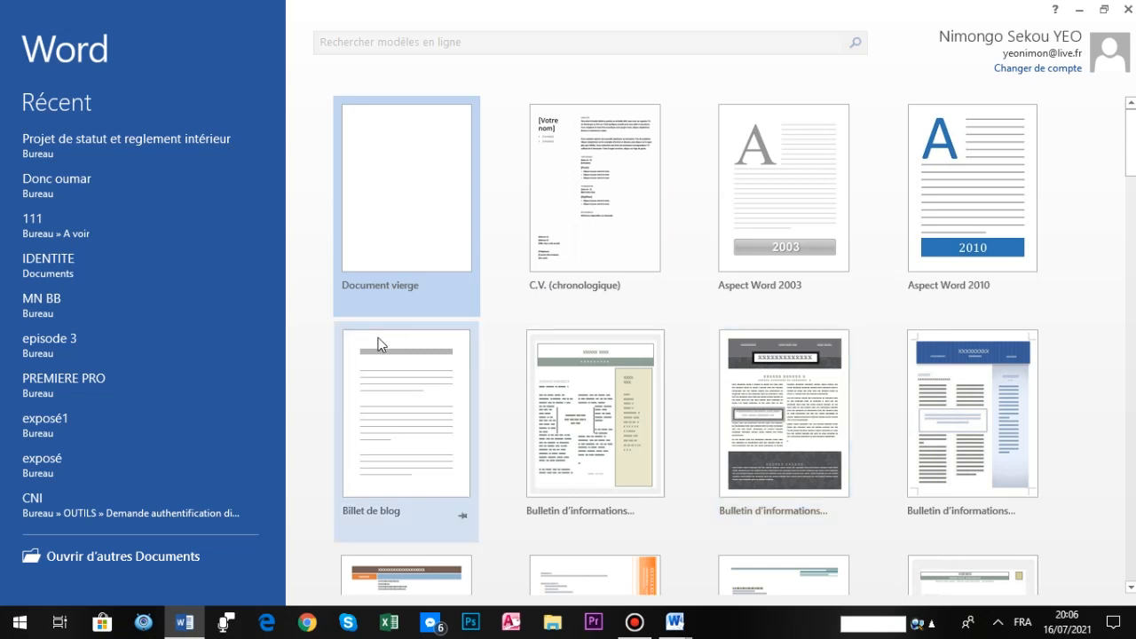
{"action": "left_click", "coordinate": [409, 194]}
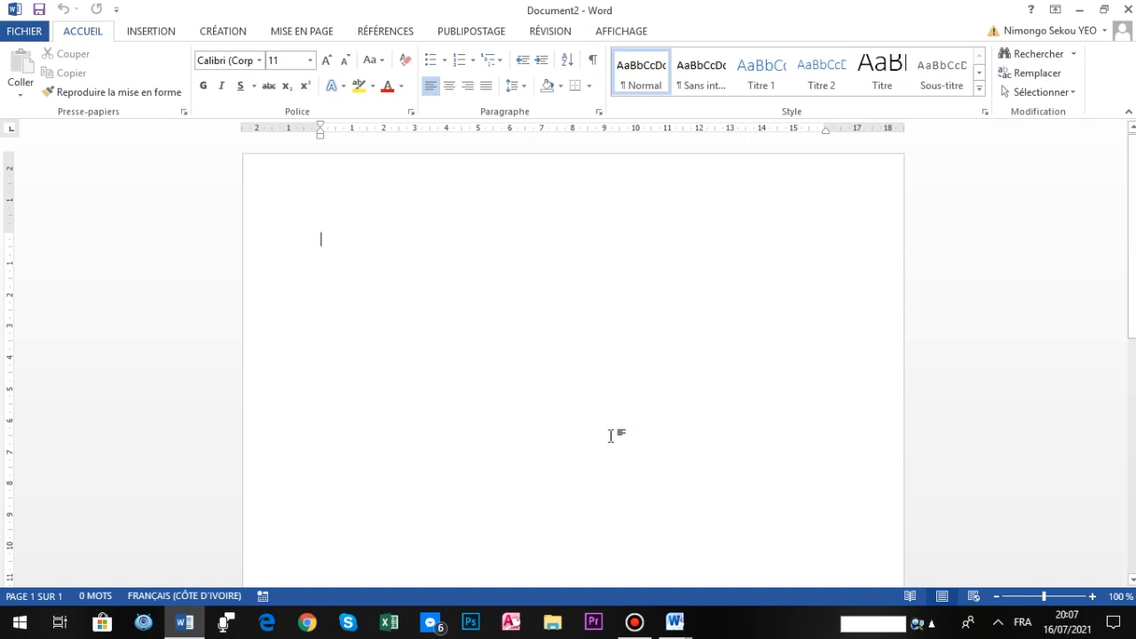
Step: Minimize the Word 2013 and Word 2010 document windows to return to the desktop
{"action": "mouse_move", "coordinate": [674, 627]}
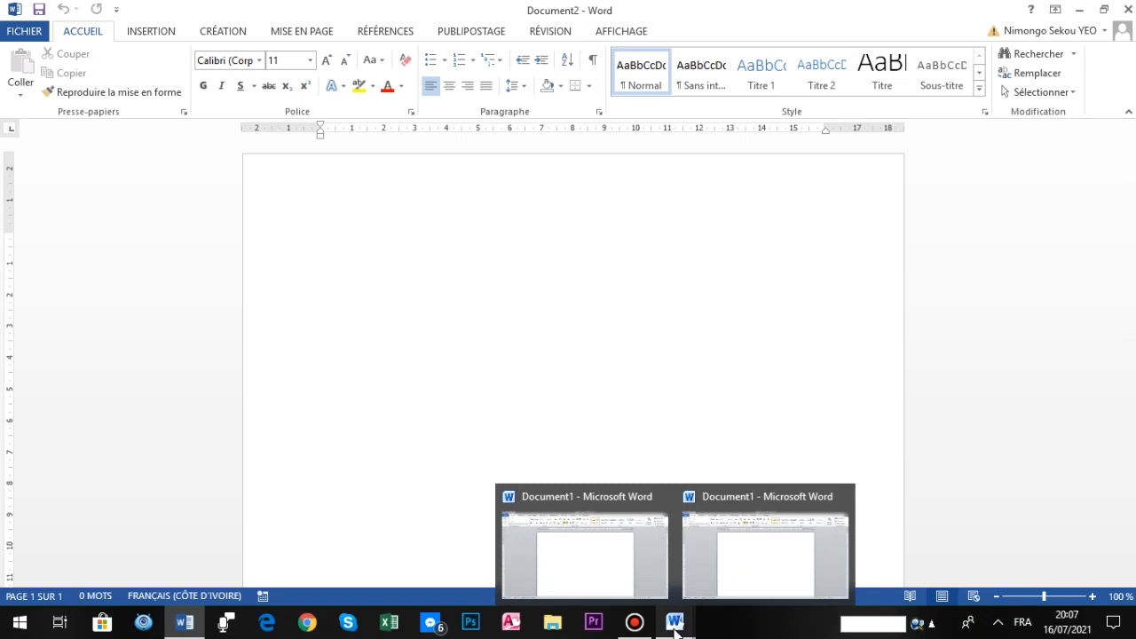
{"action": "left_click", "coordinate": [577, 311]}
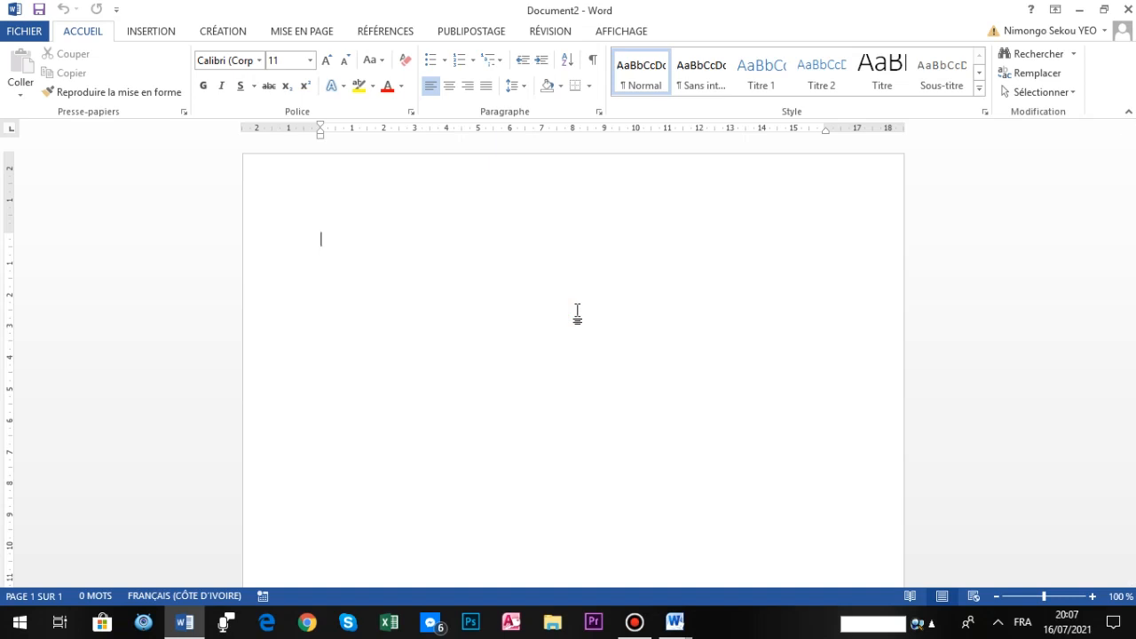
{"action": "left_click", "coordinate": [1080, 16]}
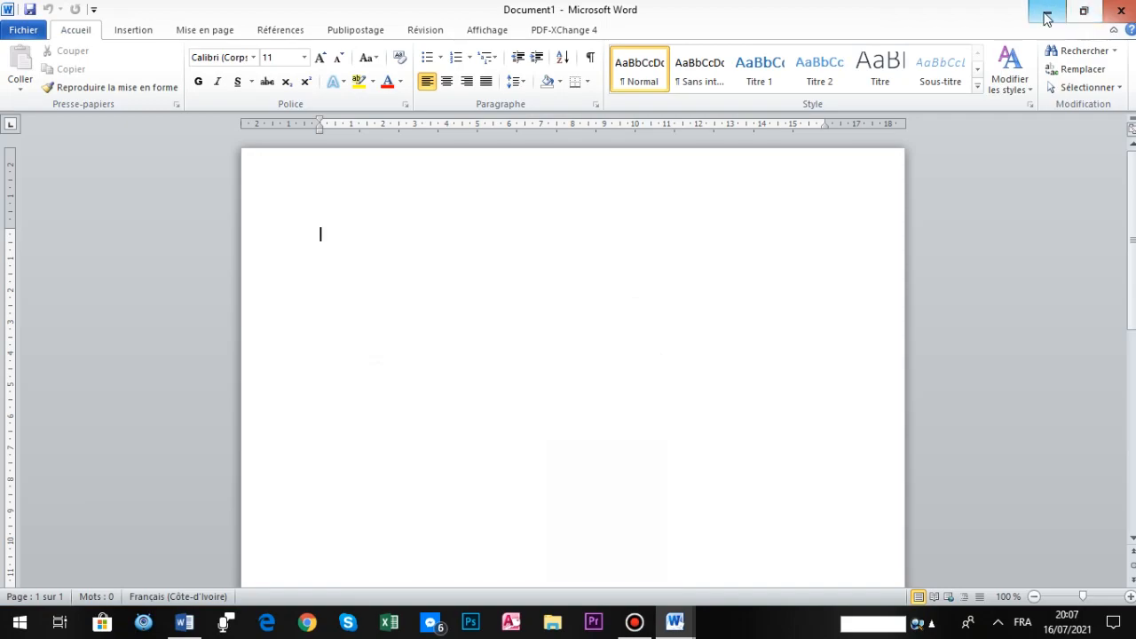
{"action": "left_click", "coordinate": [1045, 15]}
{"action": "left_click", "coordinate": [1044, 15]}
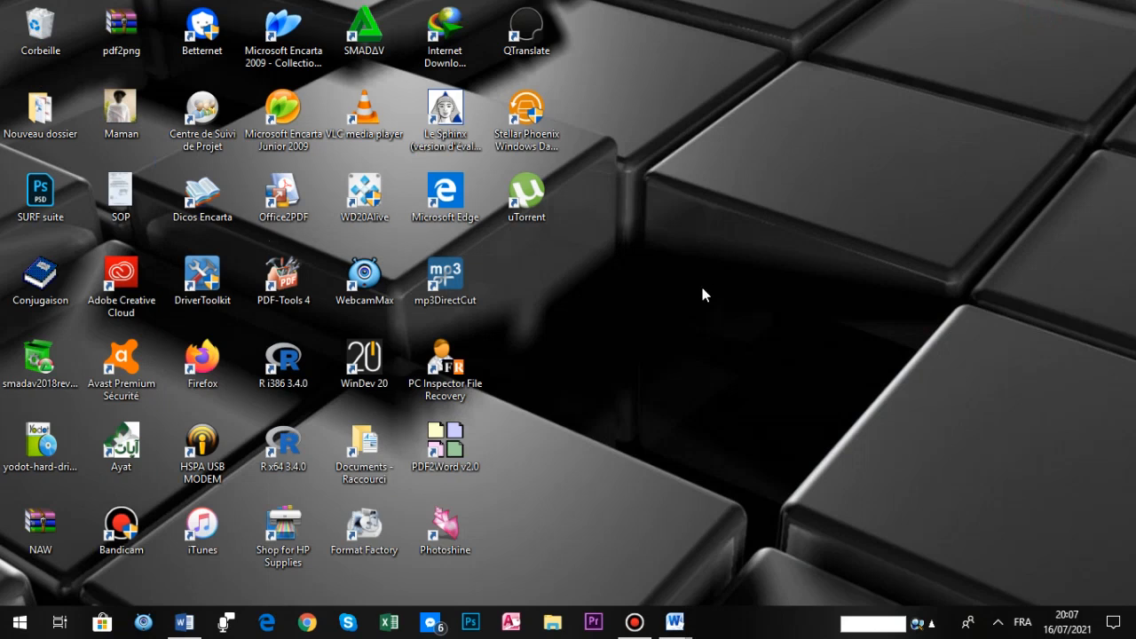
Step: Start Word 2013 from the most-used programs (Les plus populaires)
{"action": "mouse_move", "coordinate": [182, 626]}
{"action": "left_click", "coordinate": [19, 627]}
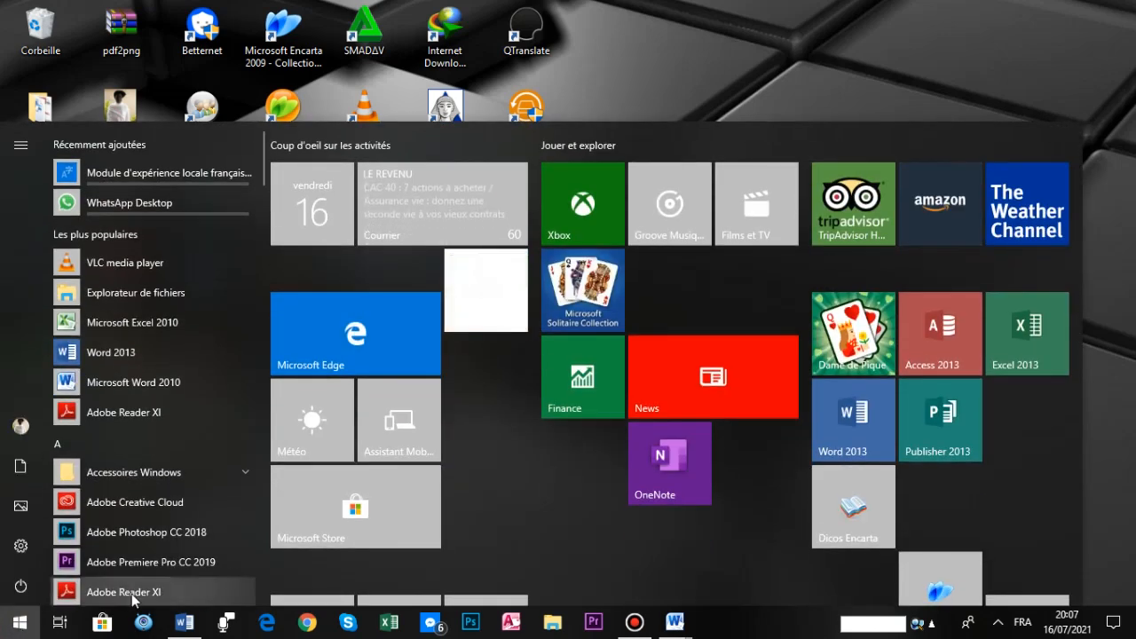
{"action": "left_click", "coordinate": [111, 352]}
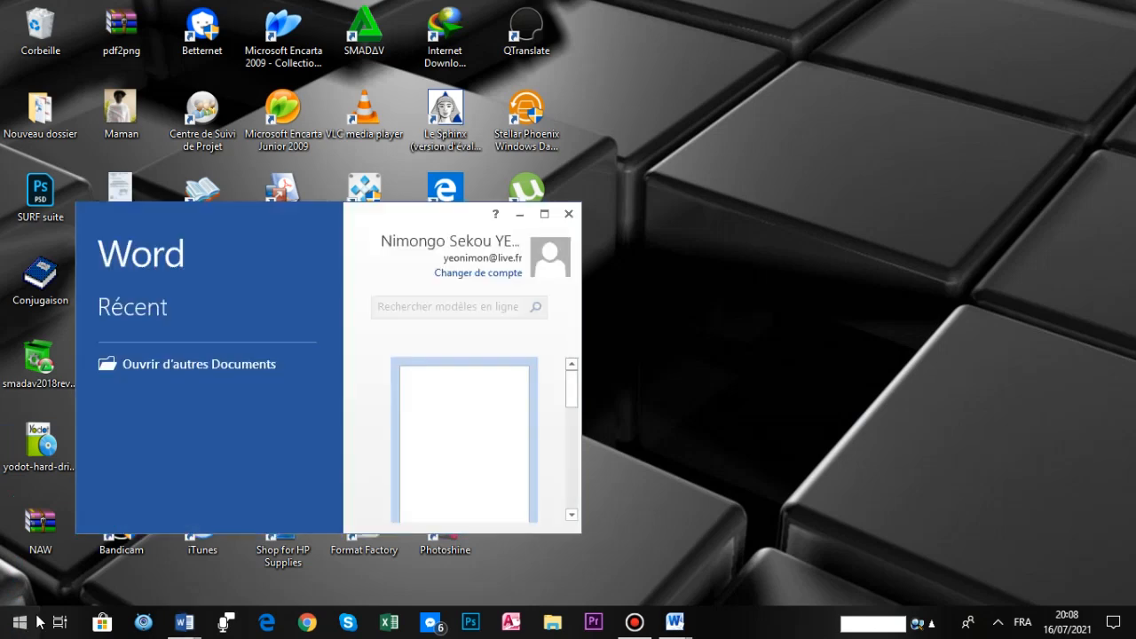
Step: Start another Word 2013 window from the Microsoft Office 2013 folder under M in the installed programs list
{"action": "left_click", "coordinate": [39, 624]}
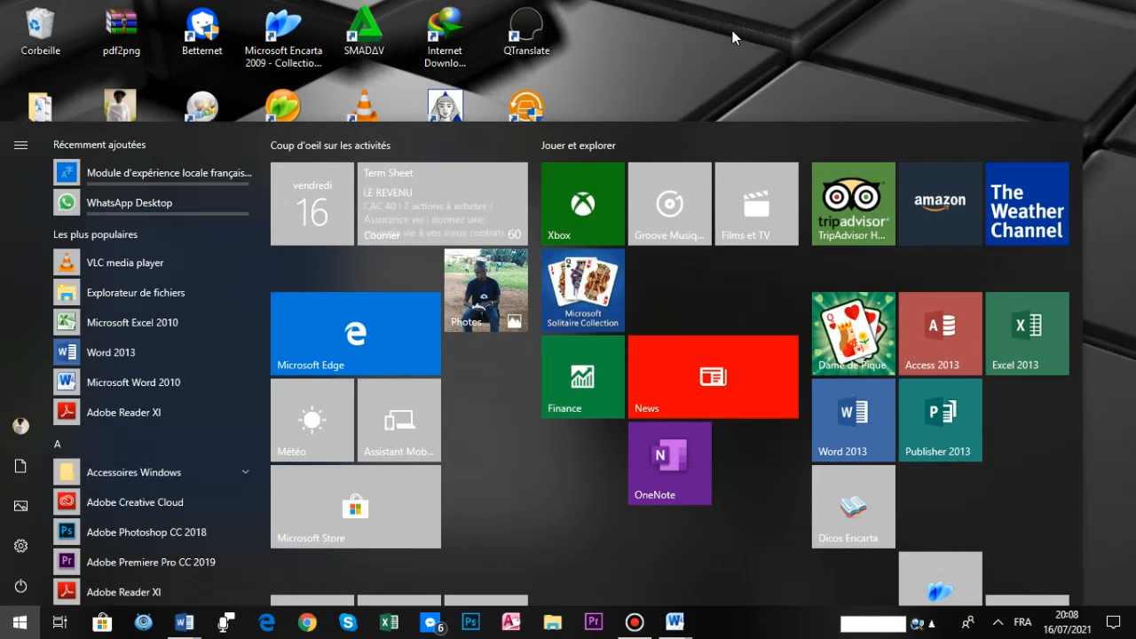
{"action": "left_click", "coordinate": [56, 444]}
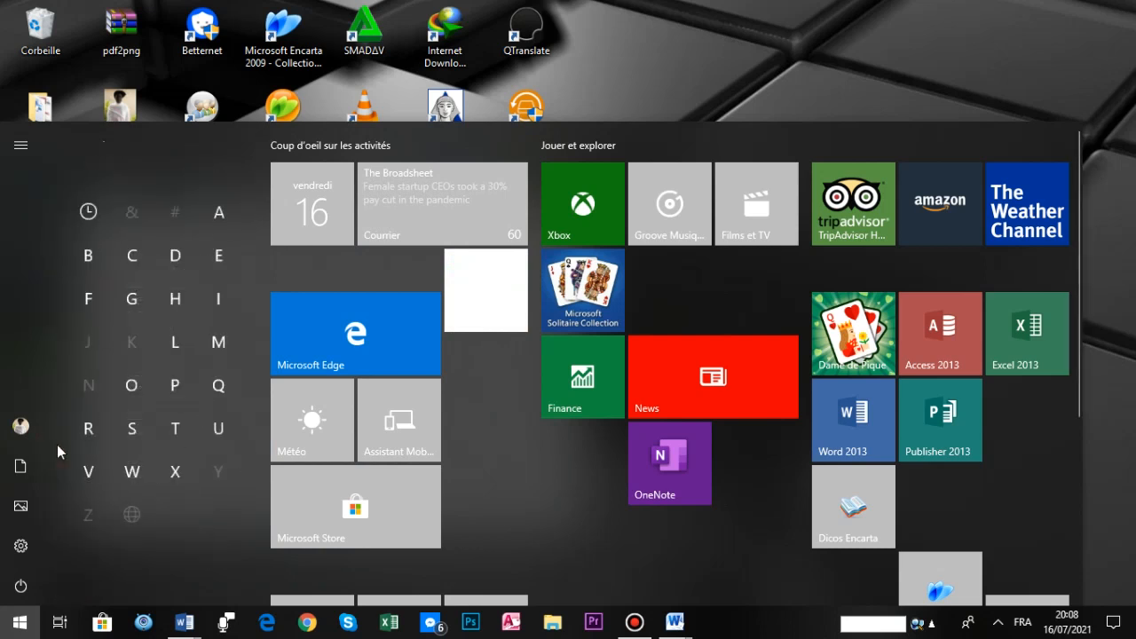
{"action": "left_click", "coordinate": [221, 347]}
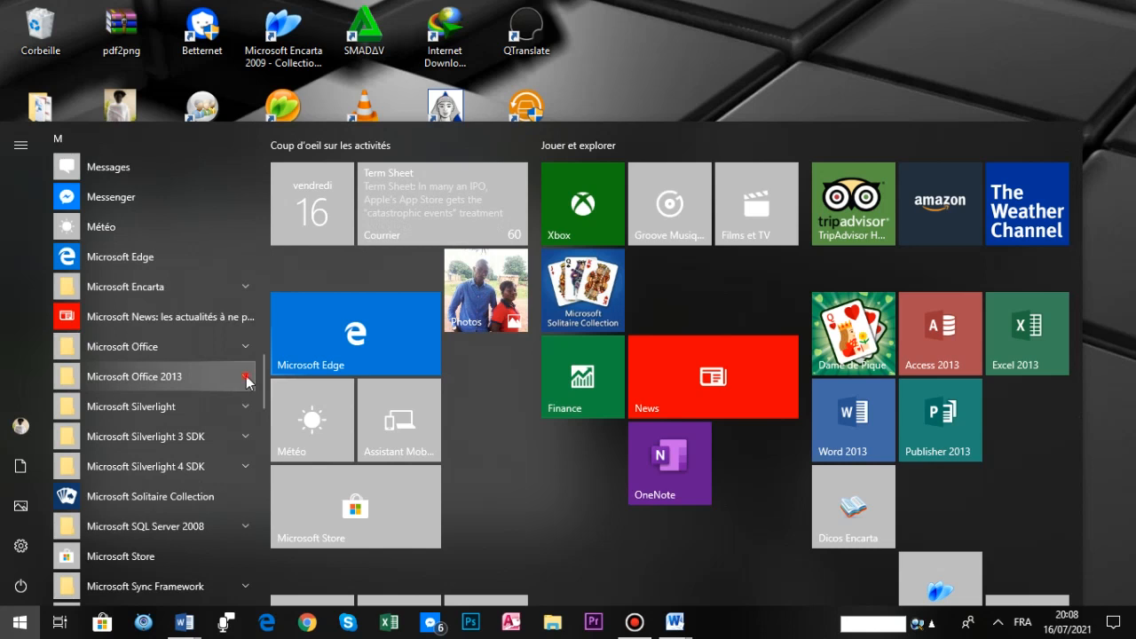
{"action": "left_click", "coordinate": [245, 379]}
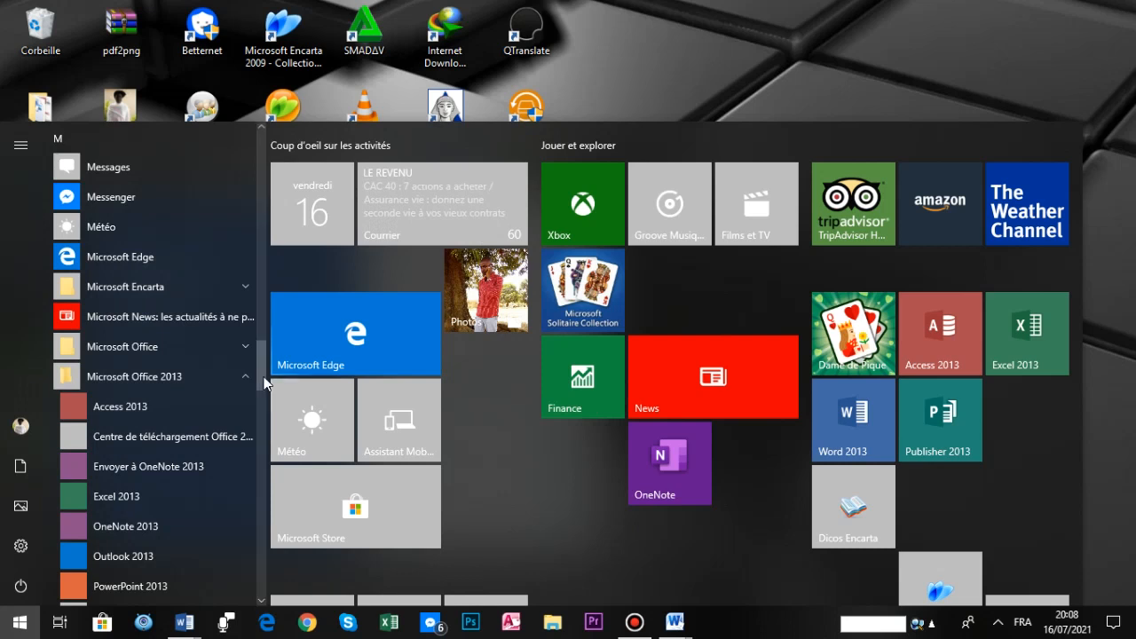
{"action": "left_click", "coordinate": [263, 377]}
{"action": "left_click_drag", "start_coordinate": [263, 377], "coordinate": [262, 403]}
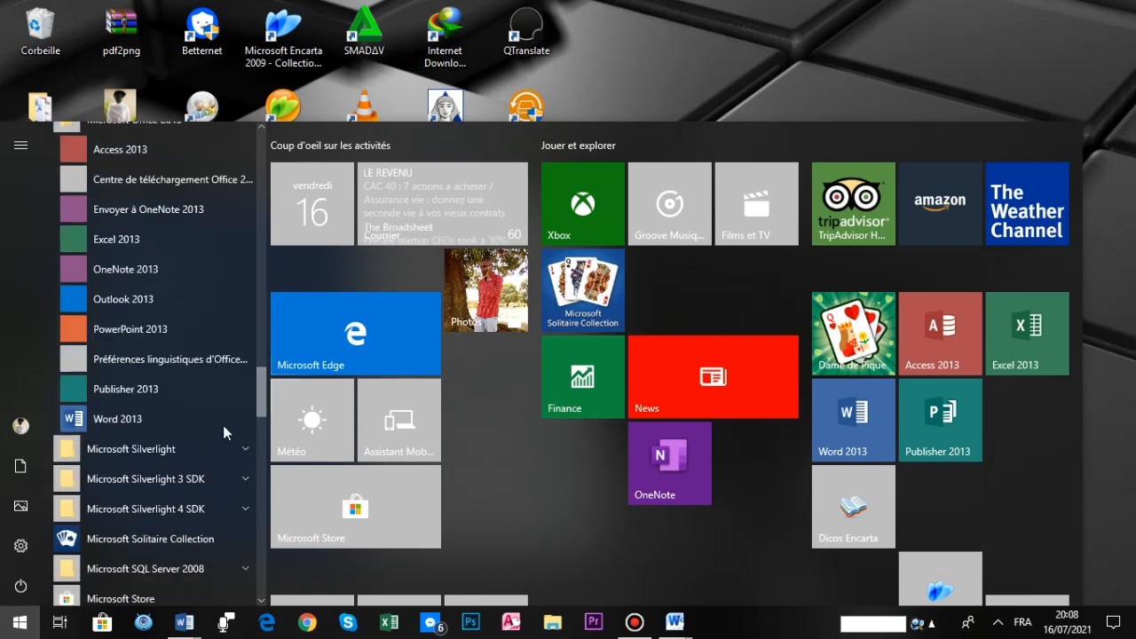
{"action": "left_click", "coordinate": [133, 418]}
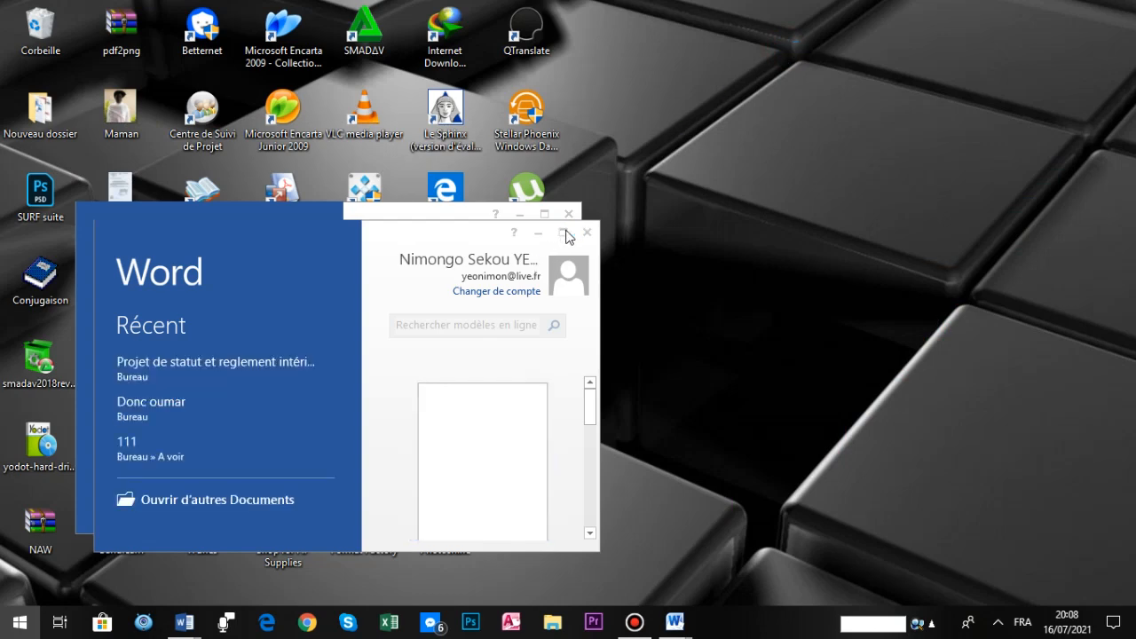
Step: Close the second Word 2013 start window, and create a blank document from the remaining one, maximized
{"action": "left_click", "coordinate": [564, 234]}
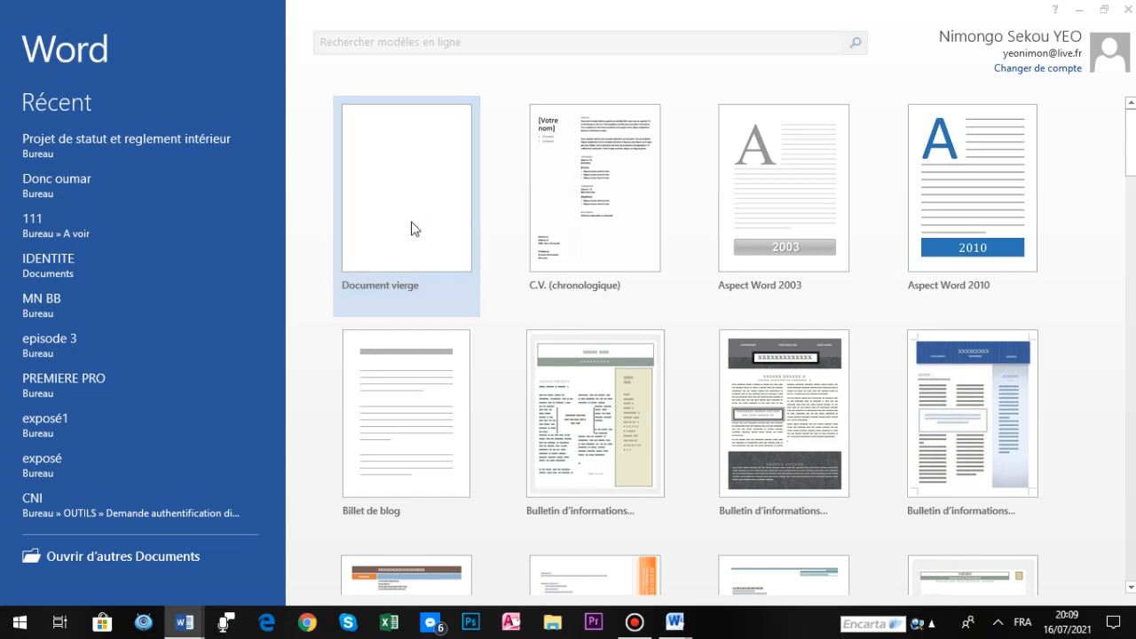
{"action": "left_click", "coordinate": [411, 223]}
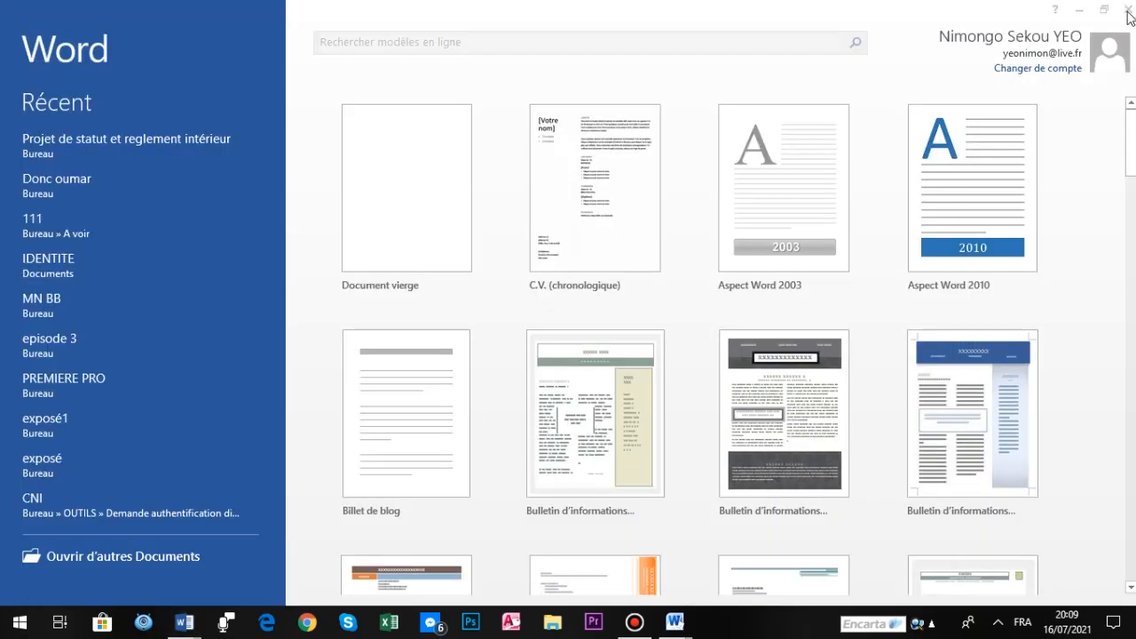
{"action": "left_click", "coordinate": [1127, 11]}
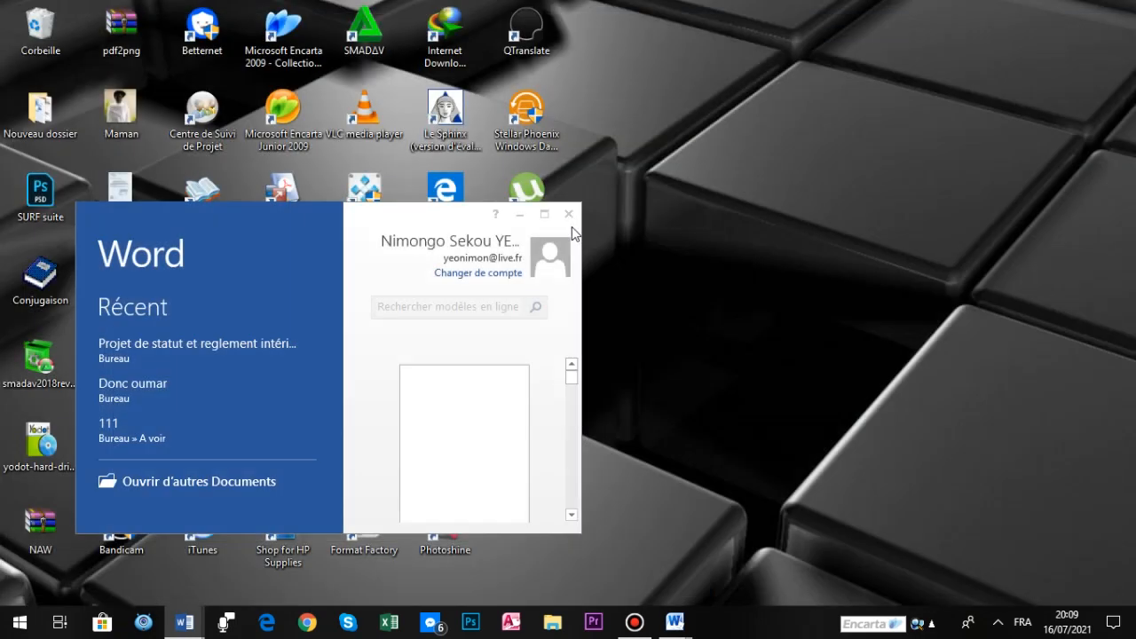
{"action": "left_click", "coordinate": [545, 216]}
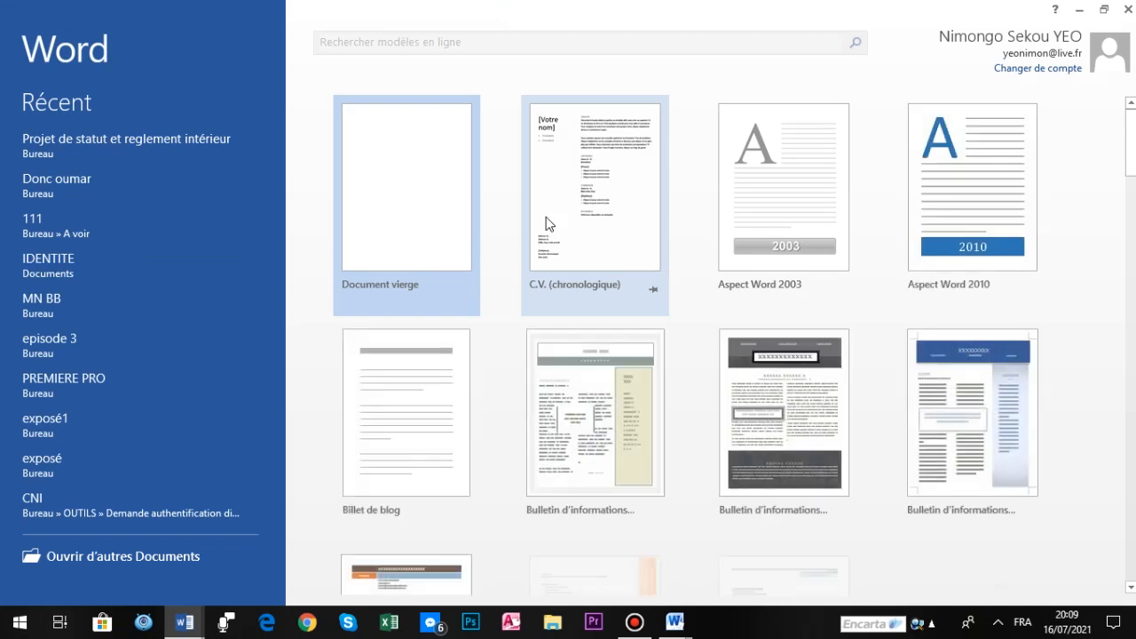
{"action": "left_click", "coordinate": [402, 236]}
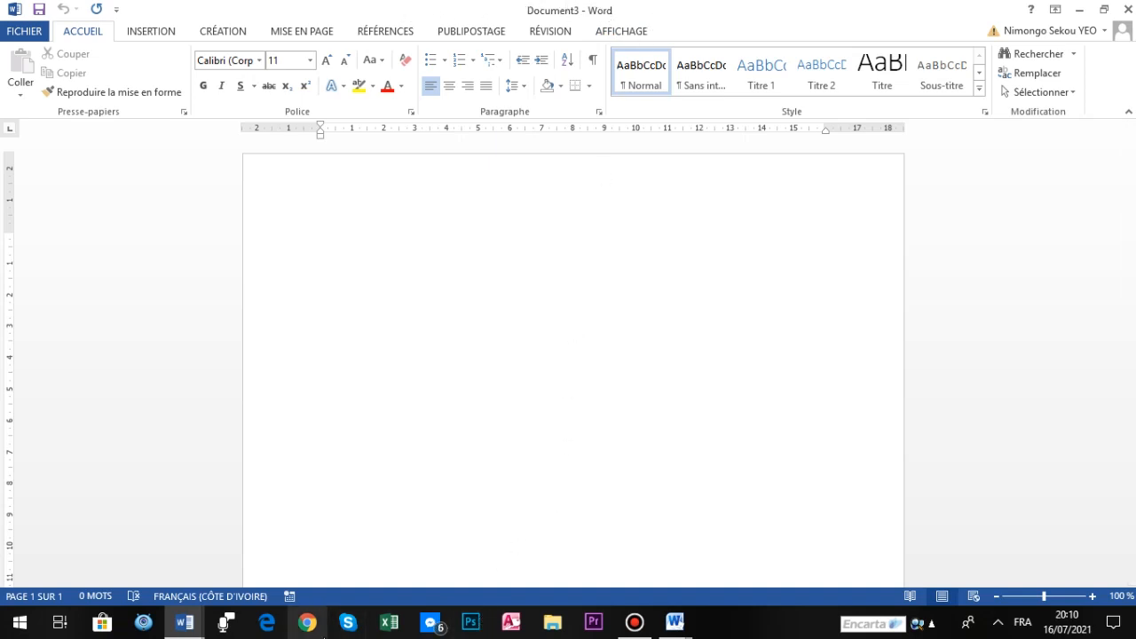
Step: Close the extra blank document Document3 and restore the minimized Document2 window
{"action": "mouse_move", "coordinate": [173, 634]}
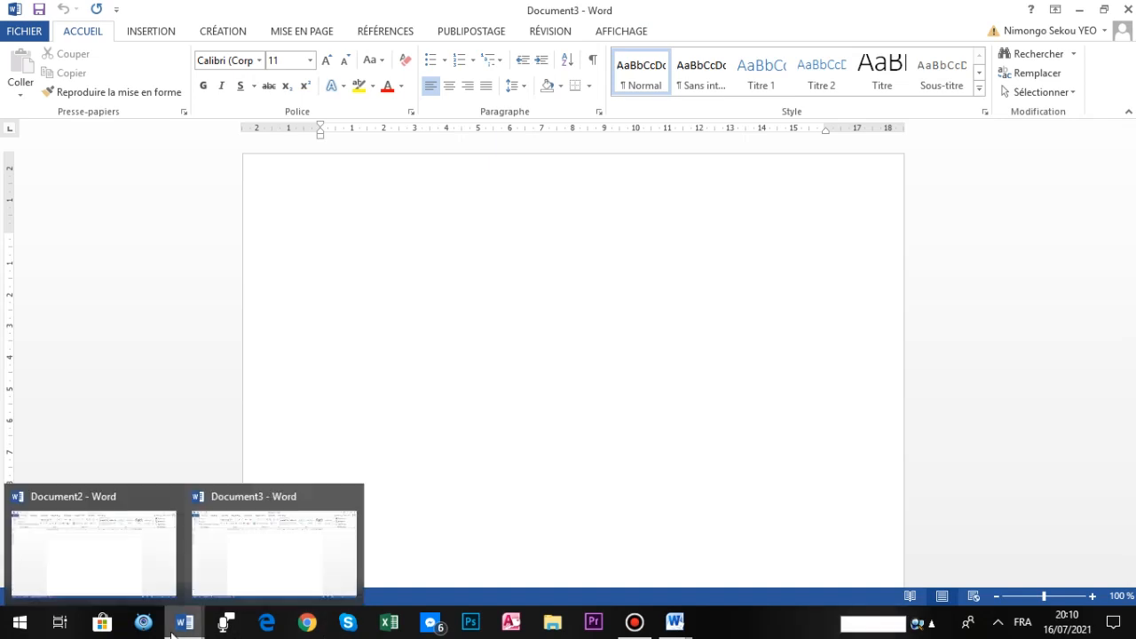
{"action": "left_click", "coordinate": [352, 495]}
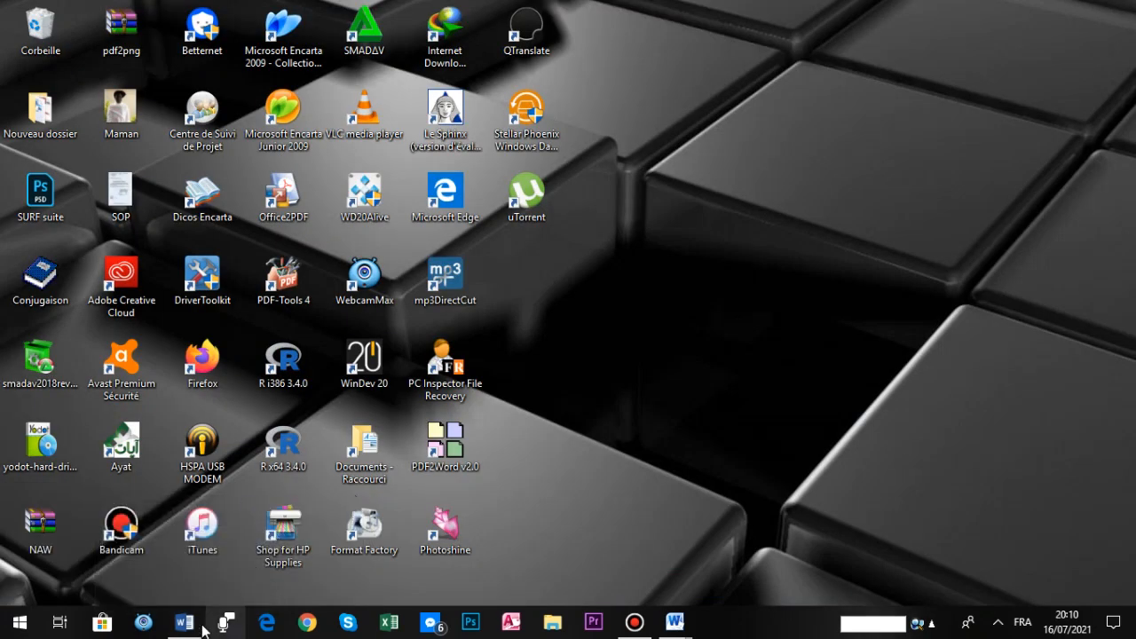
{"action": "mouse_move", "coordinate": [189, 630]}
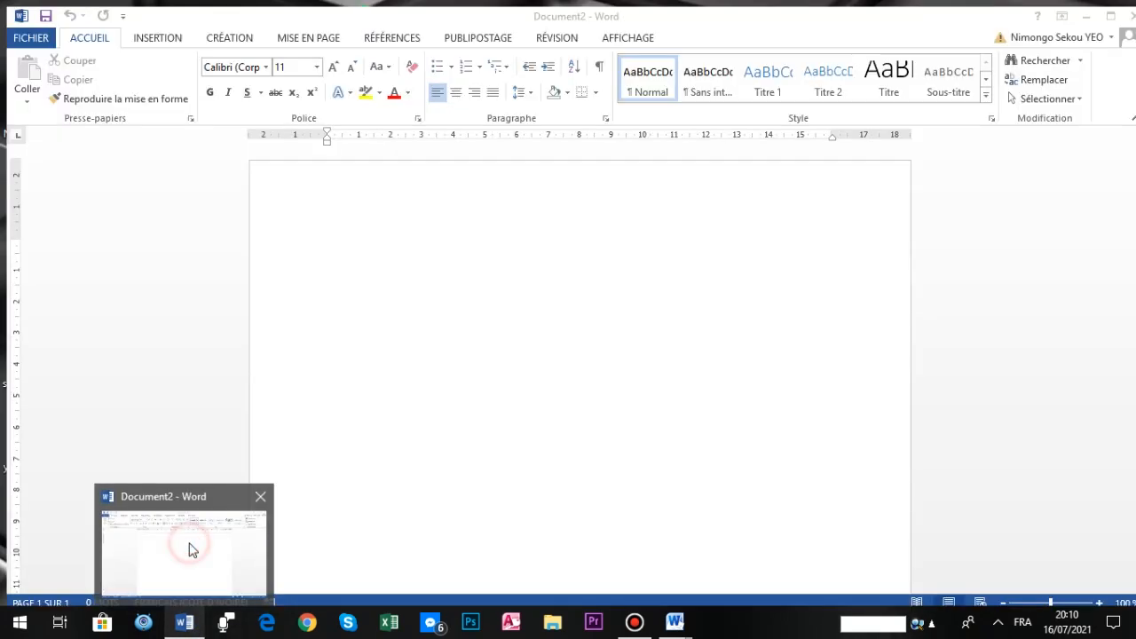
{"action": "left_click", "coordinate": [189, 542]}
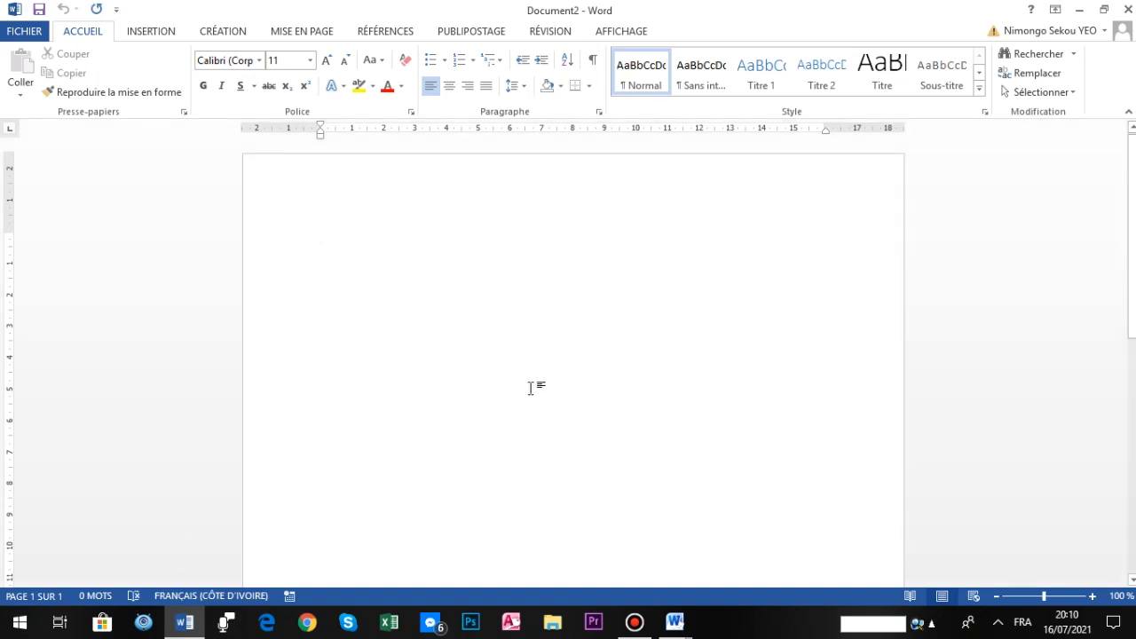
Step: Zoom the blank page in to 120% and back out to 100%
{"action": "left_click", "coordinate": [1092, 596]}
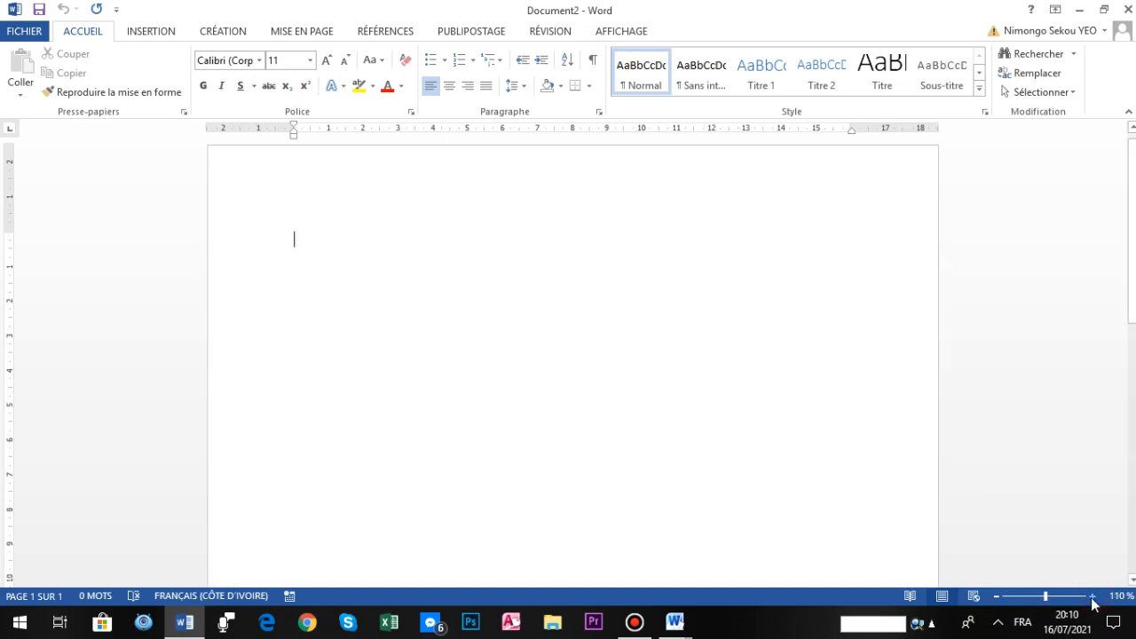
{"action": "left_click", "coordinate": [1091, 596]}
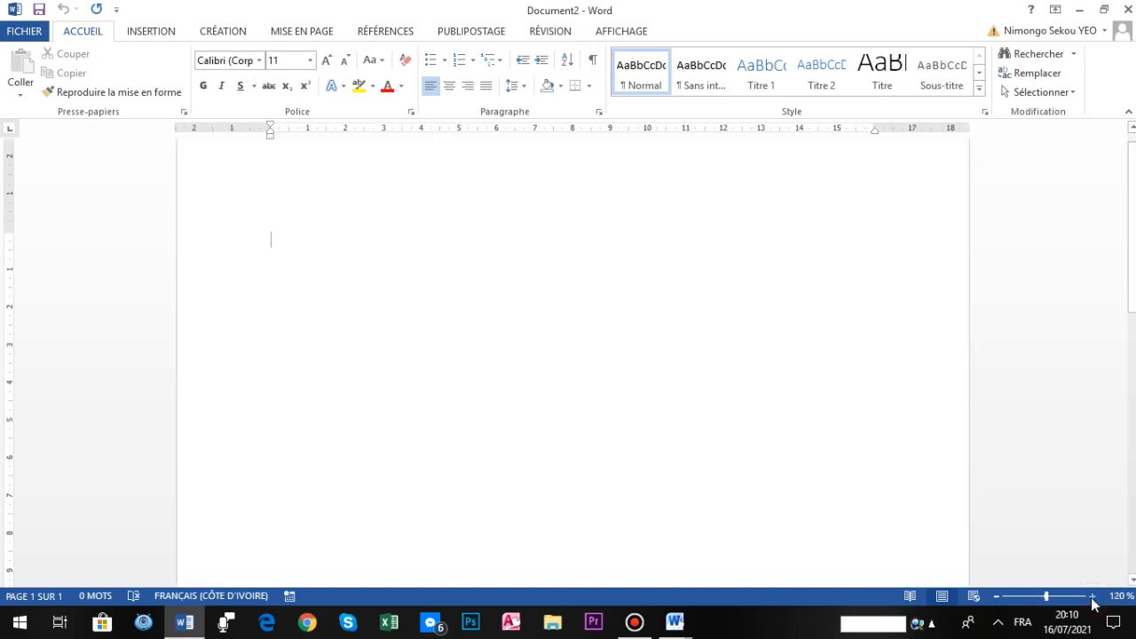
{"action": "left_click", "coordinate": [997, 597]}
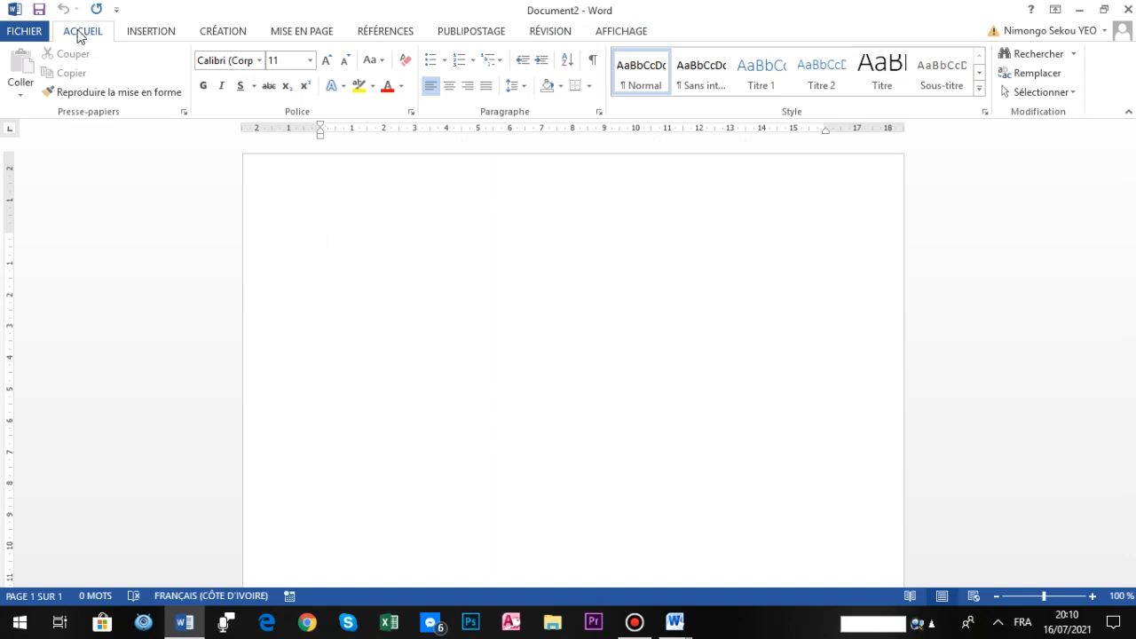
Step: Look through the ribbon commands for Insertion and Création, returning to those of Accueil
{"action": "left_click", "coordinate": [147, 33]}
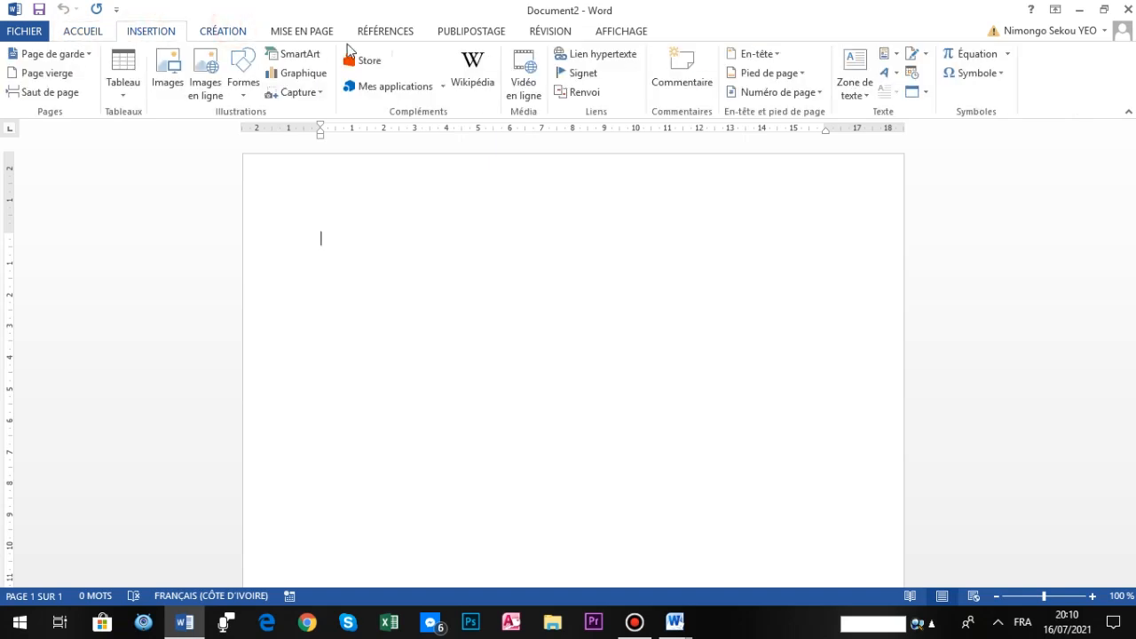
{"action": "scroll", "coordinate": [408, 40], "scroll_direction": "down", "scroll_amount": 1}
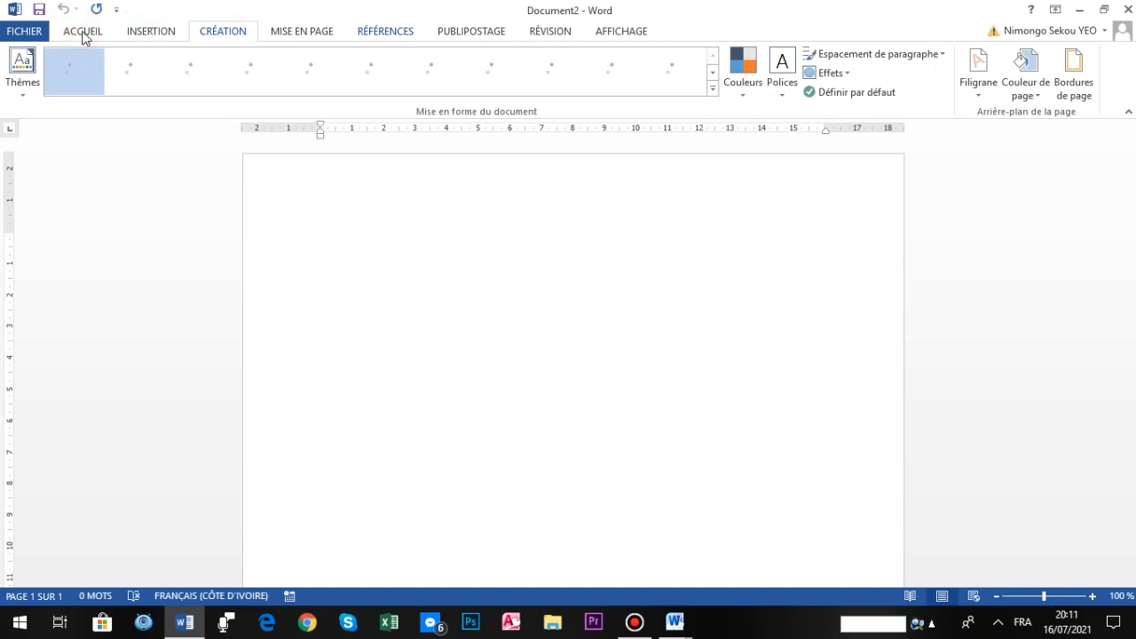
{"action": "left_click", "coordinate": [82, 33]}
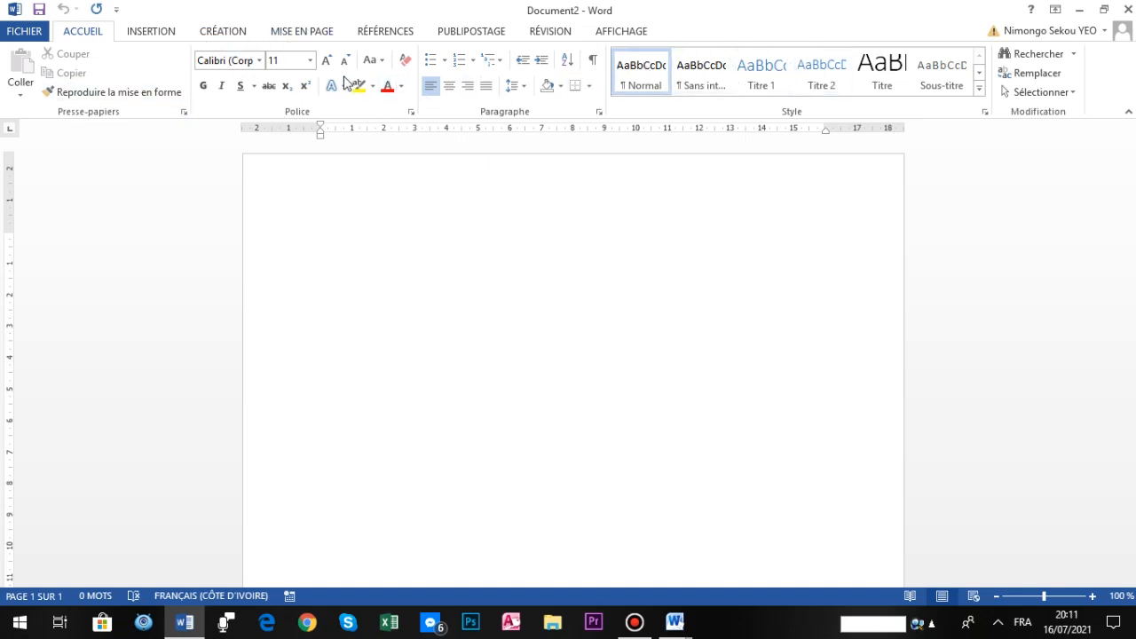
{"action": "left_click", "coordinate": [84, 32]}
{"action": "left_click", "coordinate": [77, 30]}
Step: Check the detailed paragraph settings without changing them, and compare the Accueil commands with the Insertion commands
{"action": "left_click", "coordinate": [599, 116]}
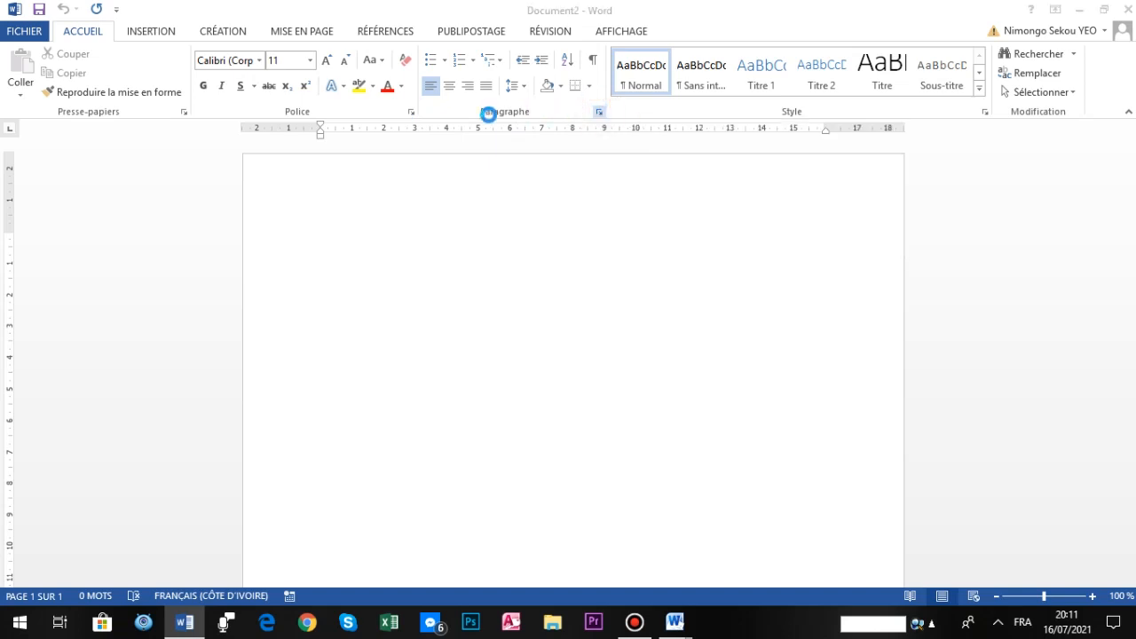
{"action": "left_click", "coordinate": [748, 76]}
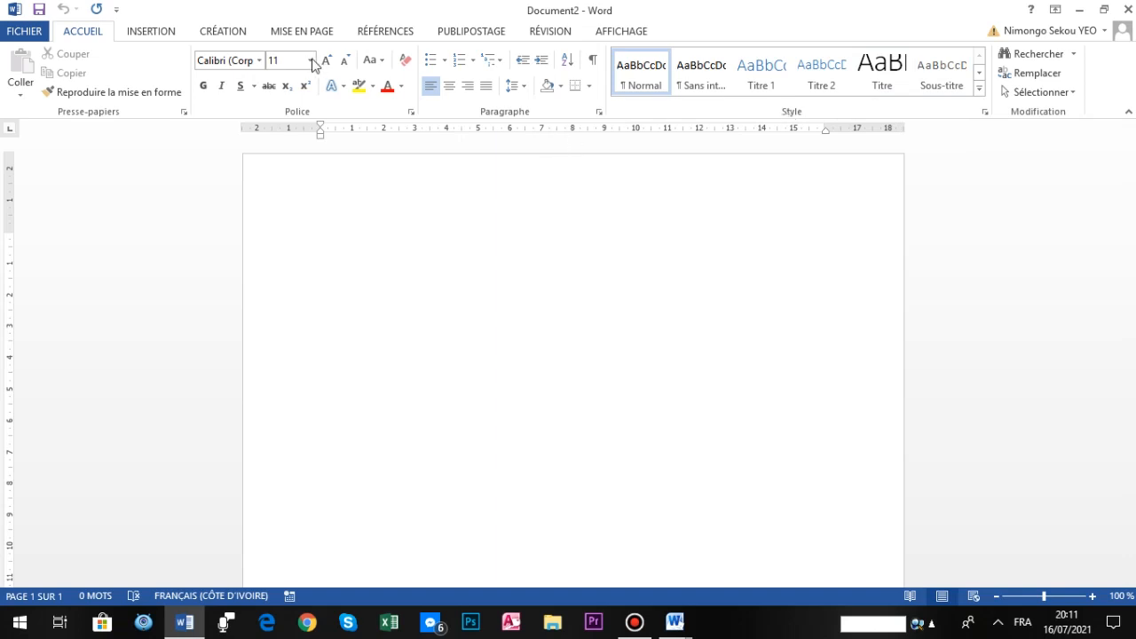
{"action": "left_click", "coordinate": [71, 32]}
{"action": "left_click", "coordinate": [150, 36]}
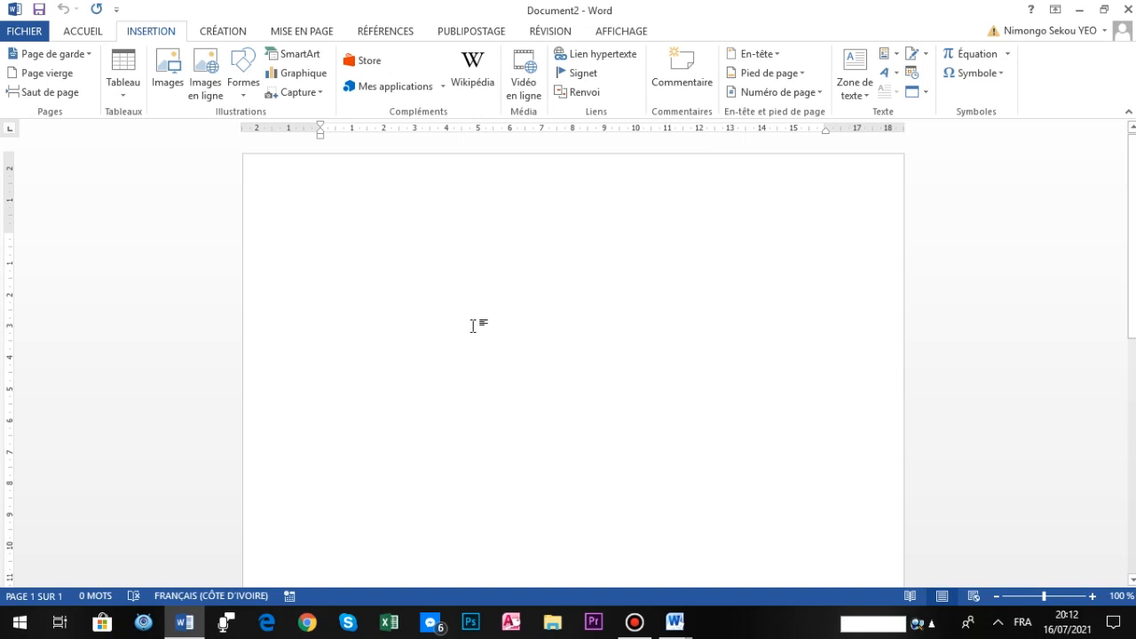
{"action": "left_click", "coordinate": [88, 32]}
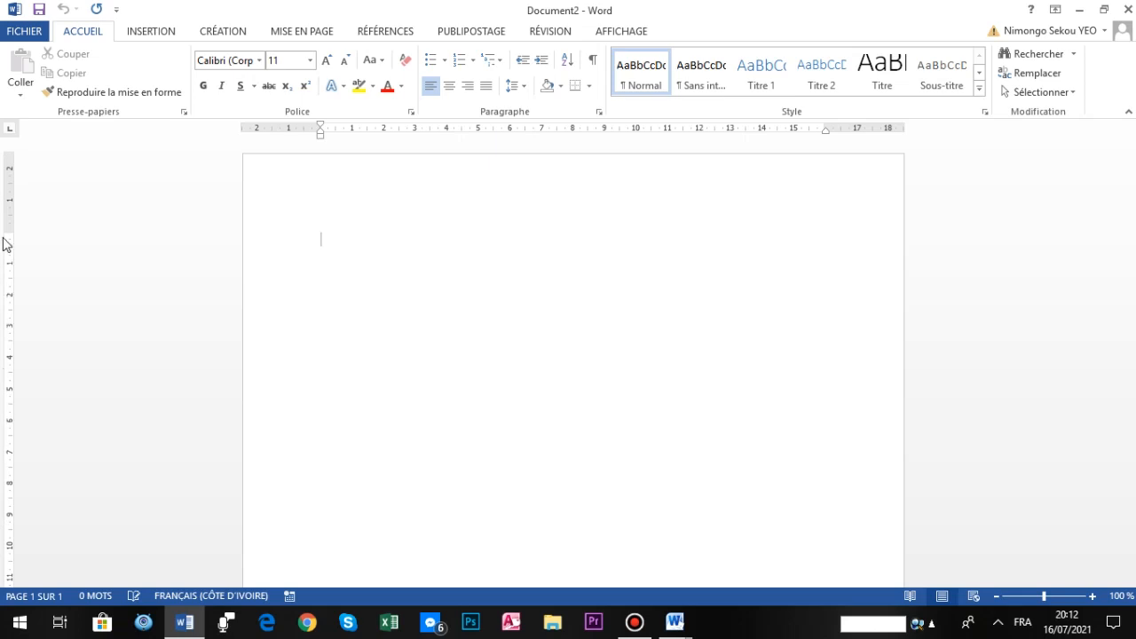
Step: Examine the margin boundary on the vertical ruler and look over the blank page from top to bottom
{"action": "left_click_drag", "start_coordinate": [10, 231], "coordinate": [10, 231]}
{"action": "left_click_drag", "start_coordinate": [9, 232], "coordinate": [9, 232]}
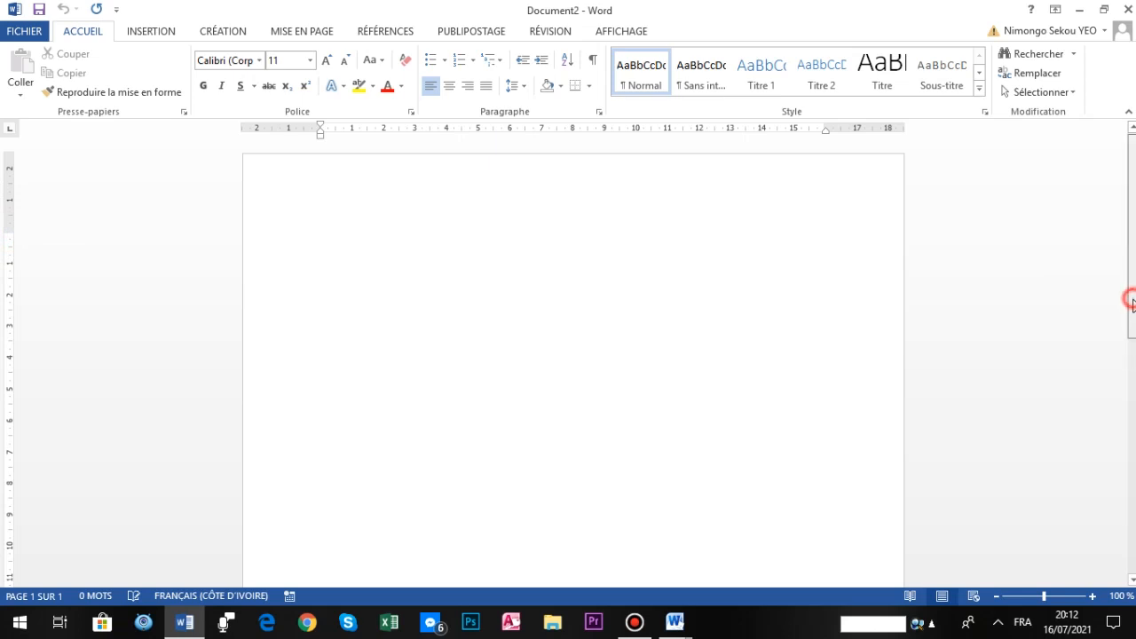
{"action": "scroll", "coordinate": [1132, 301], "scroll_direction": "down", "scroll_amount": 3}
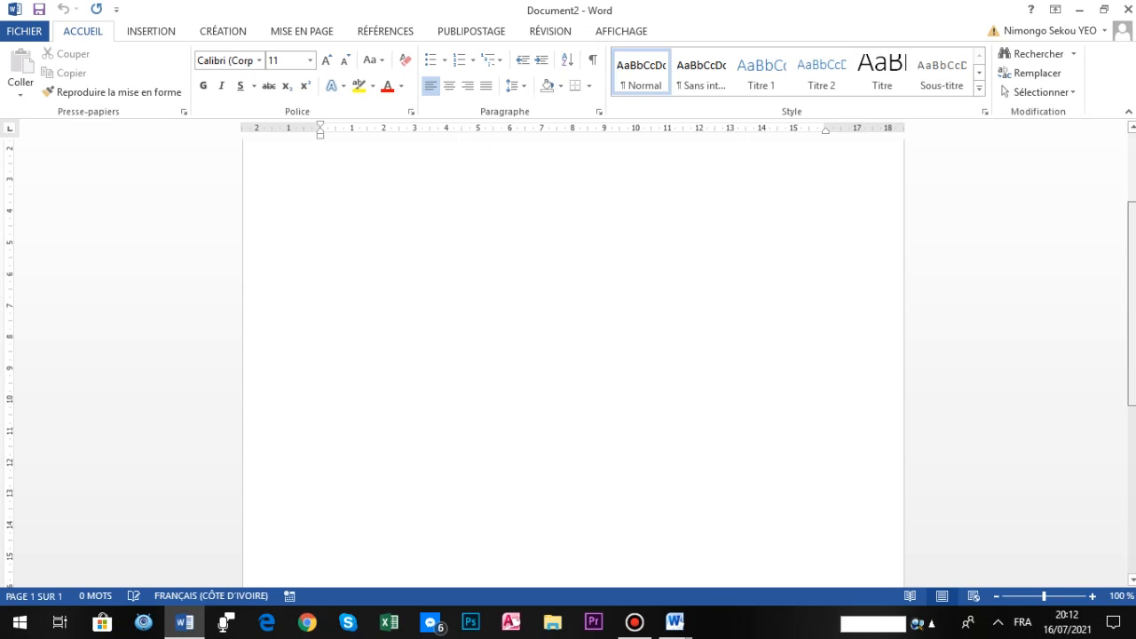
{"action": "scroll", "coordinate": [1132, 373], "scroll_direction": "down", "scroll_amount": 6}
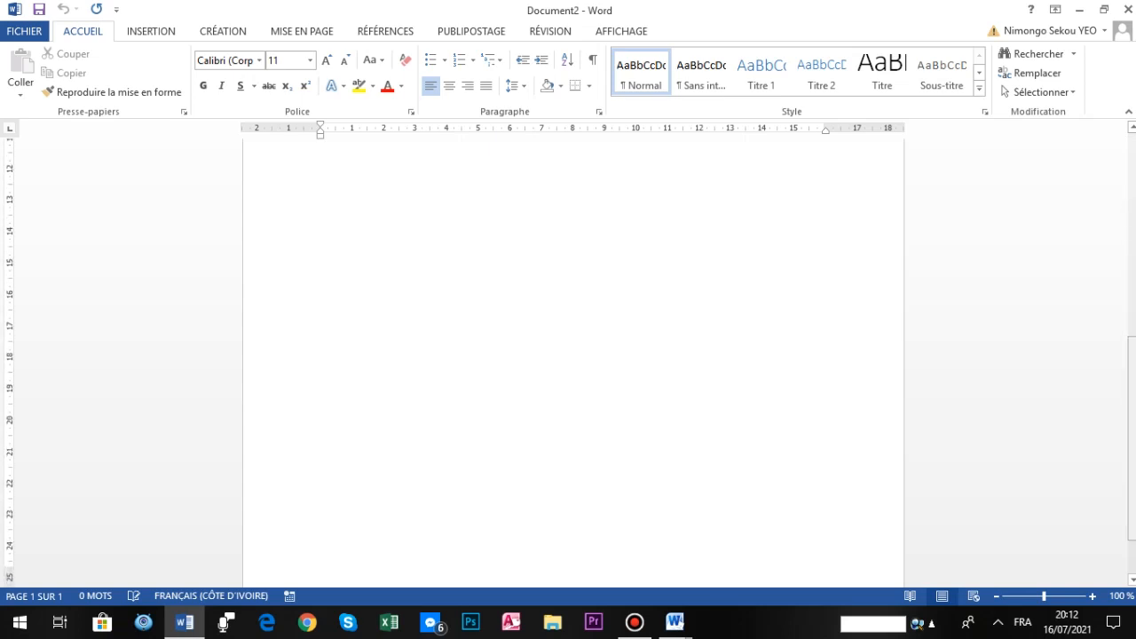
{"action": "scroll", "coordinate": [1132, 426], "scroll_direction": "down", "scroll_amount": 2}
{"action": "scroll", "coordinate": [1133, 426], "scroll_direction": "up", "scroll_amount": 7}
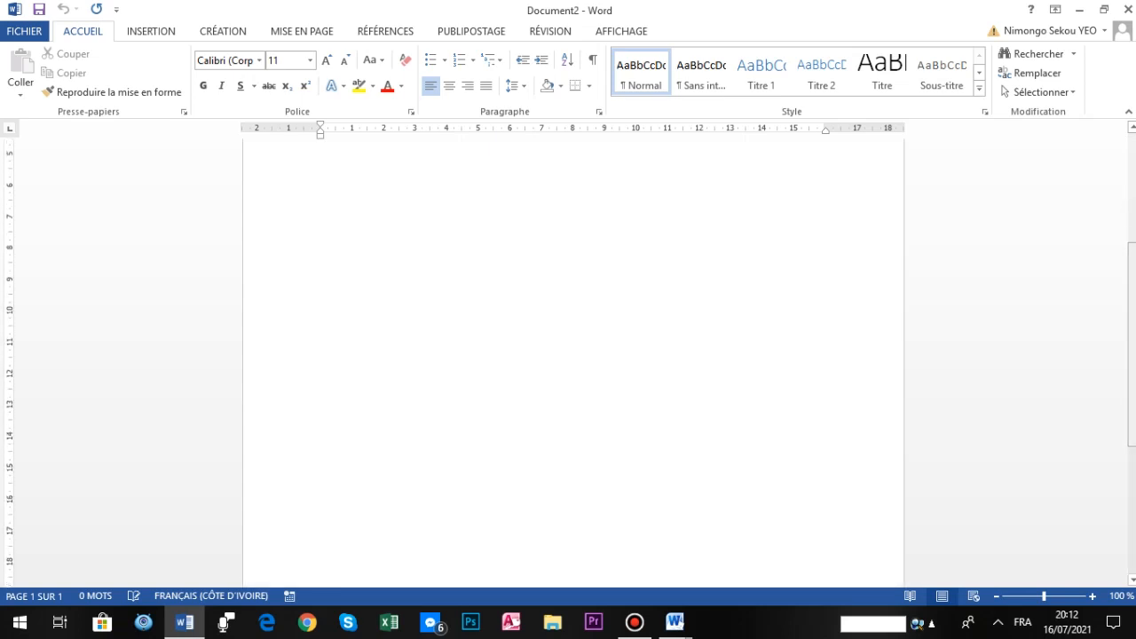
{"action": "scroll", "coordinate": [1133, 426], "scroll_direction": "up", "scroll_amount": 3}
{"action": "scroll", "coordinate": [1132, 426], "scroll_direction": "down", "scroll_amount": 4}
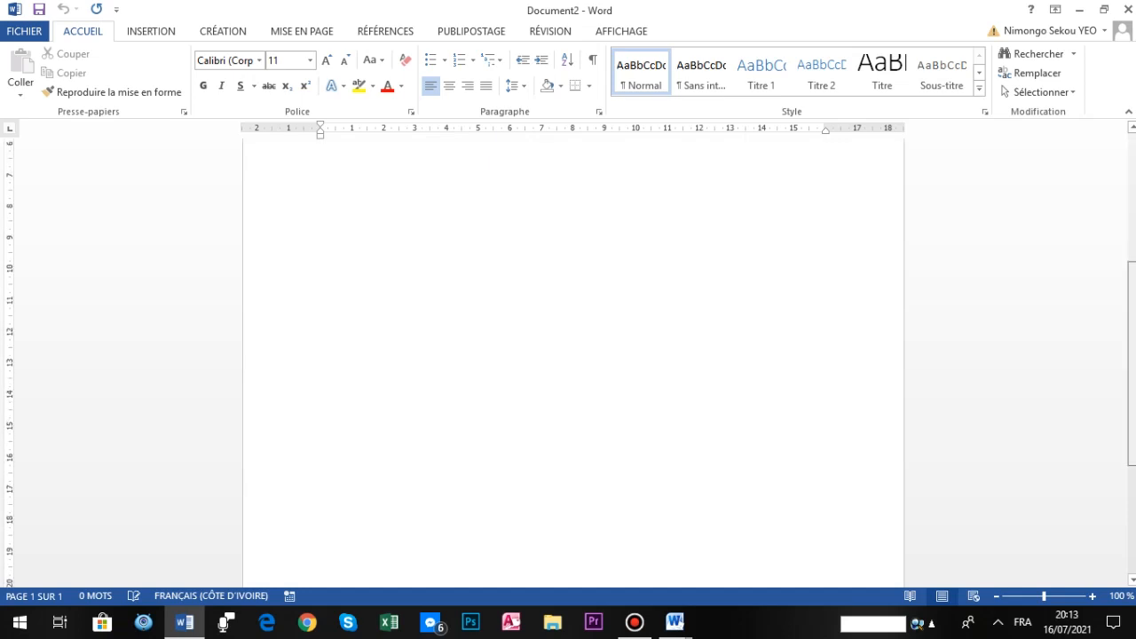
Step: Move through the blank page up and down in small increments, returning to the top of the page
{"action": "left_click", "coordinate": [1132, 129]}
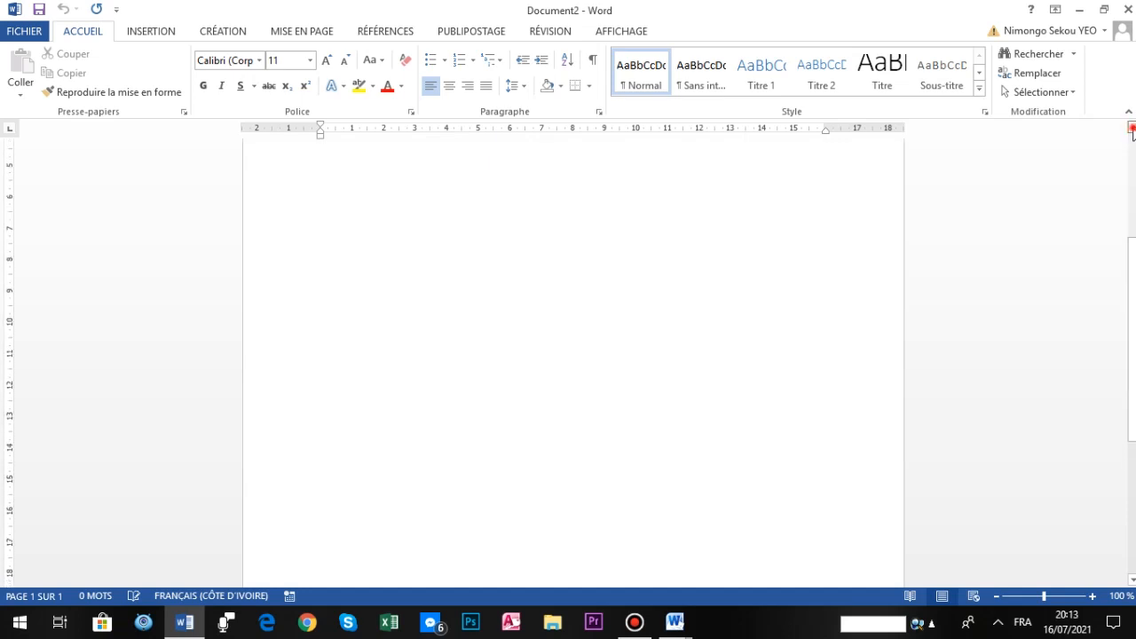
{"action": "left_click", "coordinate": [1132, 129]}
{"action": "left_click", "coordinate": [1133, 129]}
{"action": "left_click", "coordinate": [1133, 128]}
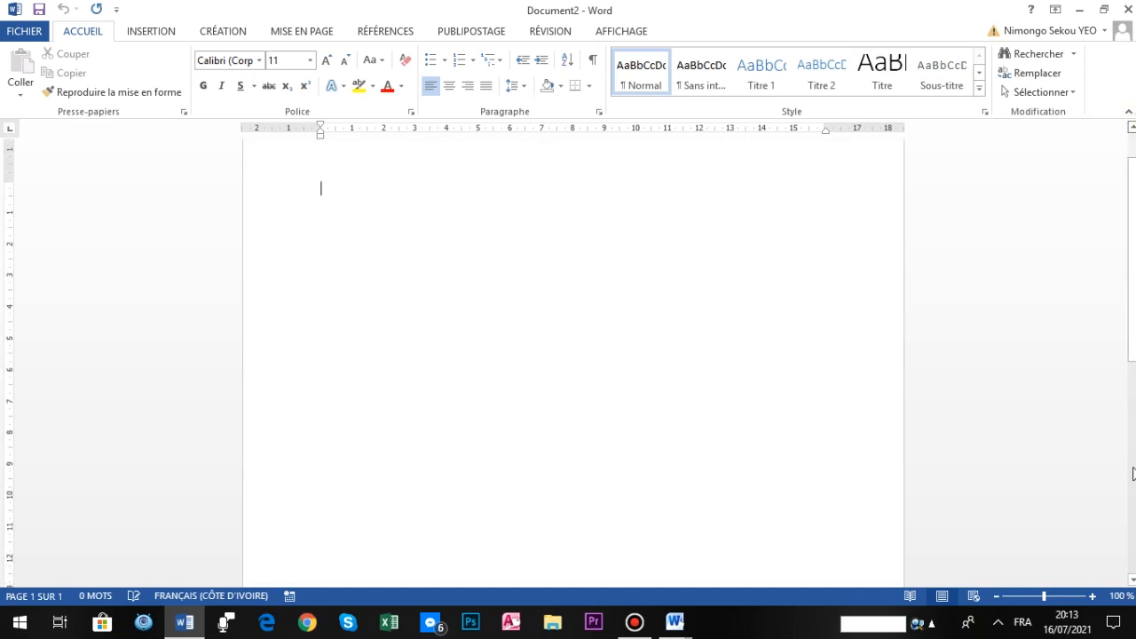
{"action": "left_click", "coordinate": [1132, 581]}
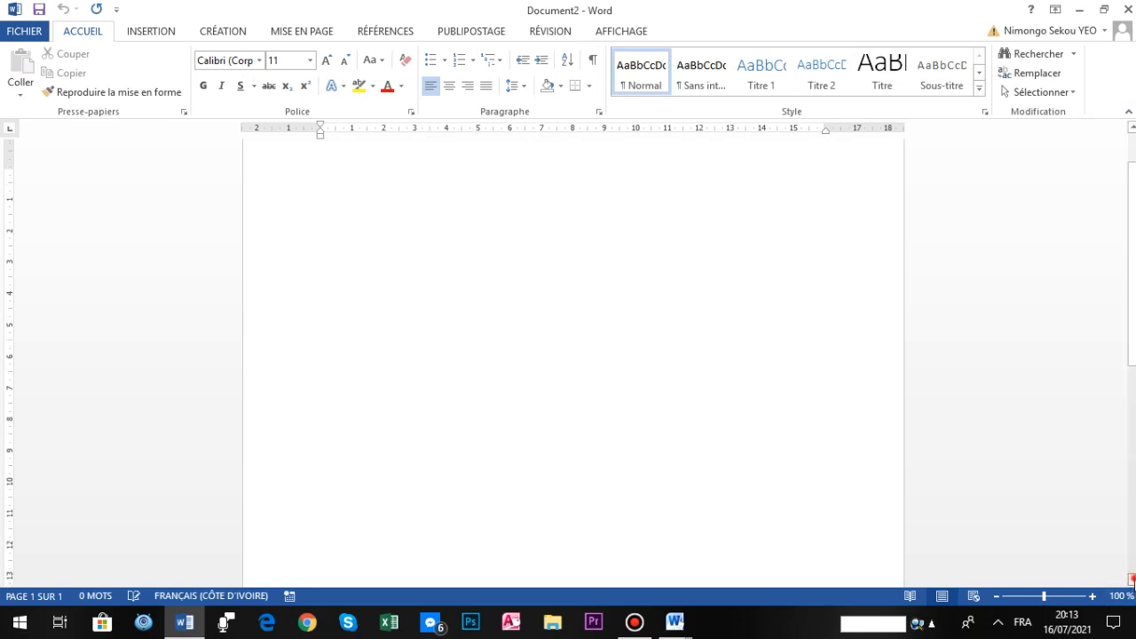
{"action": "left_click", "coordinate": [1132, 581]}
{"action": "left_click", "coordinate": [1132, 581]}
{"action": "left_click", "coordinate": [1133, 581]}
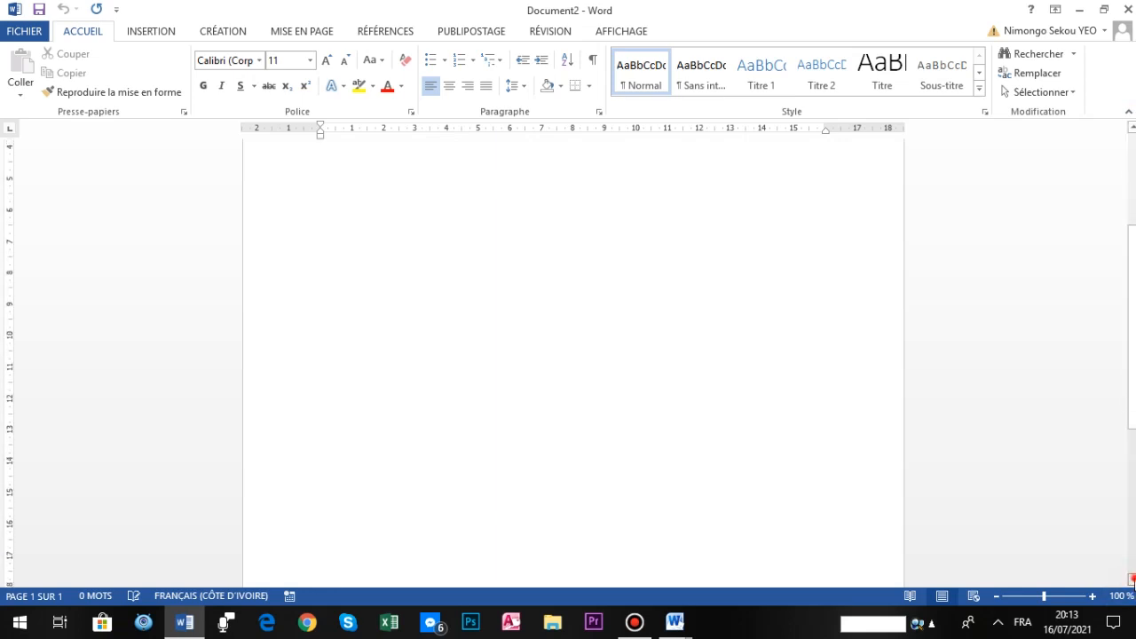
{"action": "left_click", "coordinate": [1132, 581]}
{"action": "left_click", "coordinate": [1132, 581]}
{"action": "left_click", "coordinate": [1132, 581]}
{"action": "left_click", "coordinate": [1132, 582]}
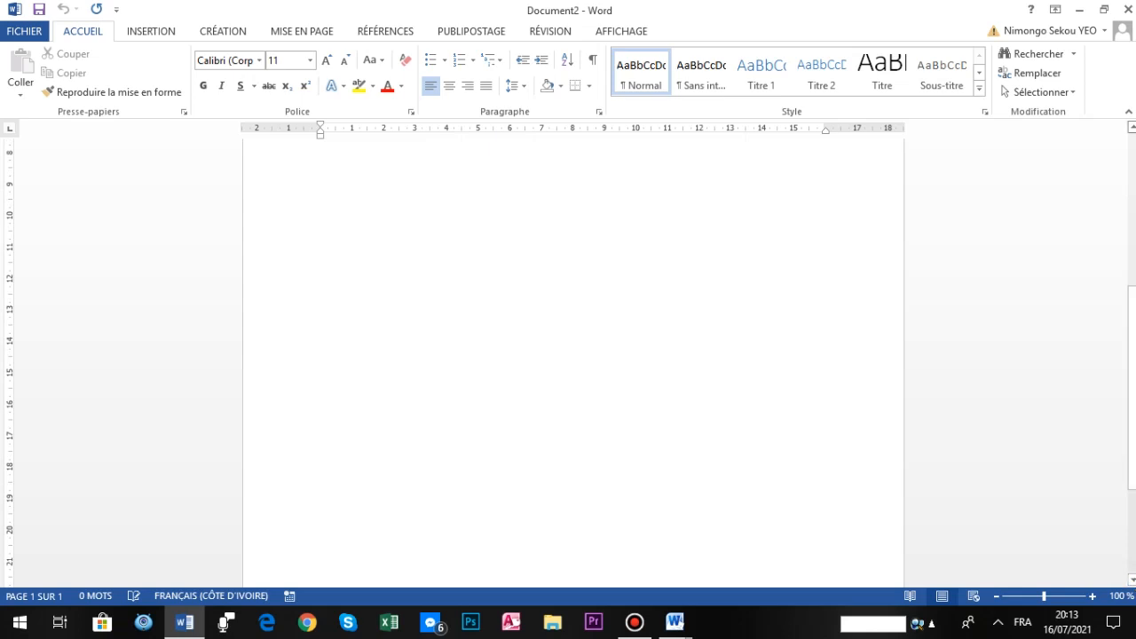
{"action": "left_click", "coordinate": [1131, 127]}
{"action": "left_click_drag", "start_coordinate": [1132, 127], "coordinate": [1131, 127]}
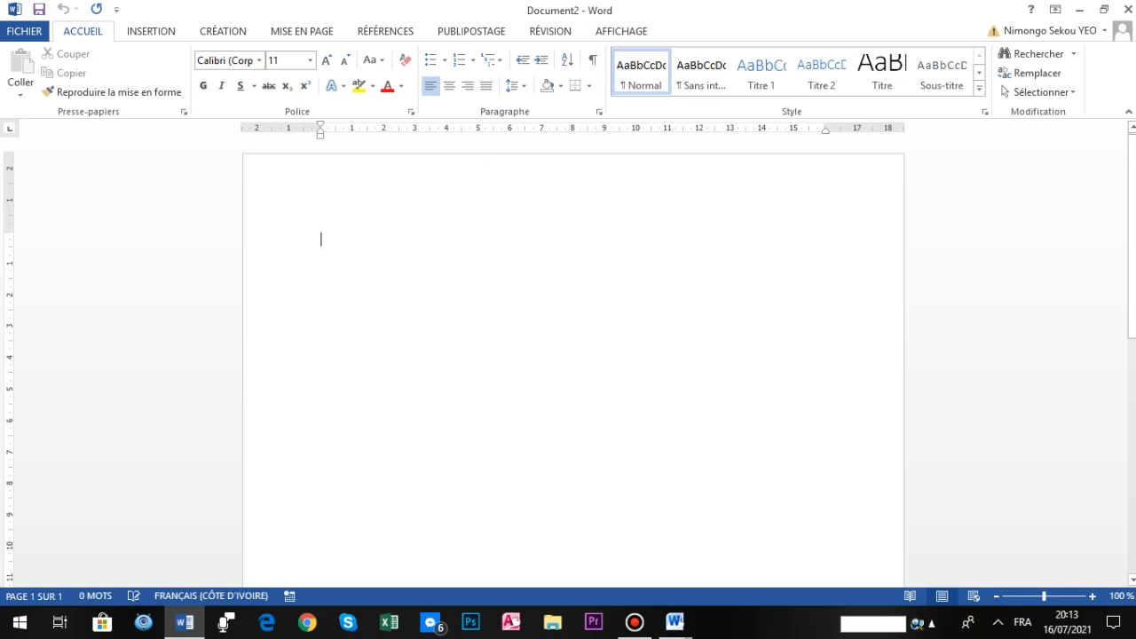
{"action": "mouse_move", "coordinate": [1132, 235]}
{"action": "left_mouse_down"}
{"action": "mouse_move", "coordinate": [1133, 472]}
{"action": "mouse_move", "coordinate": [1131, 254]}
{"action": "left_mouse_up"}
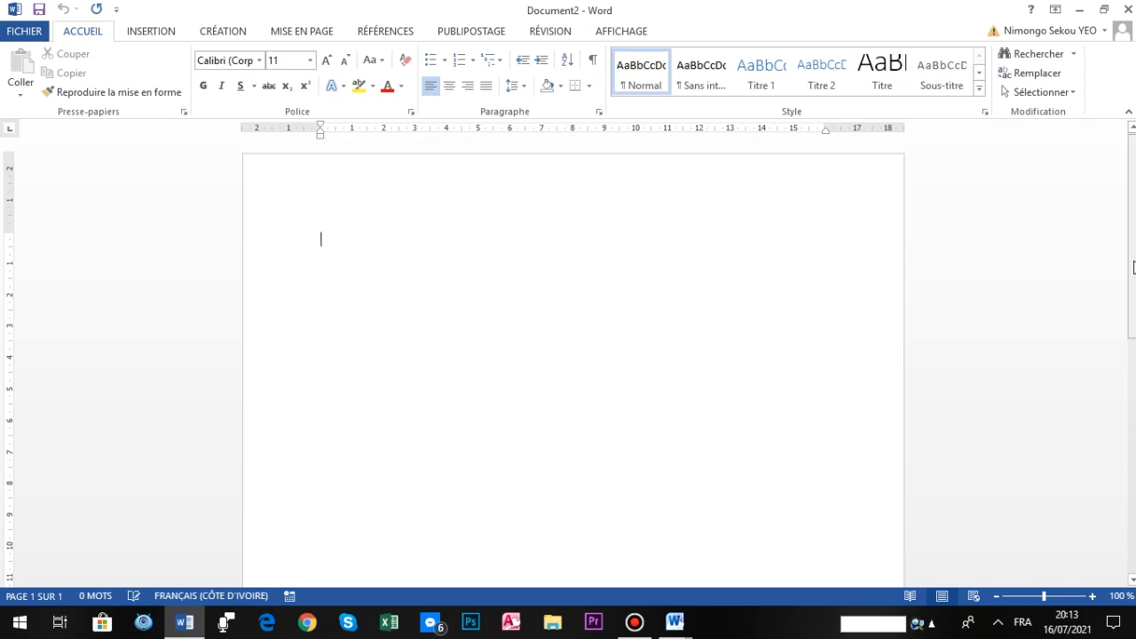
{"action": "mouse_move", "coordinate": [1132, 259]}
{"action": "left_mouse_down"}
{"action": "mouse_move", "coordinate": [1132, 424]}
{"action": "mouse_move", "coordinate": [1133, 303]}
{"action": "left_mouse_up"}
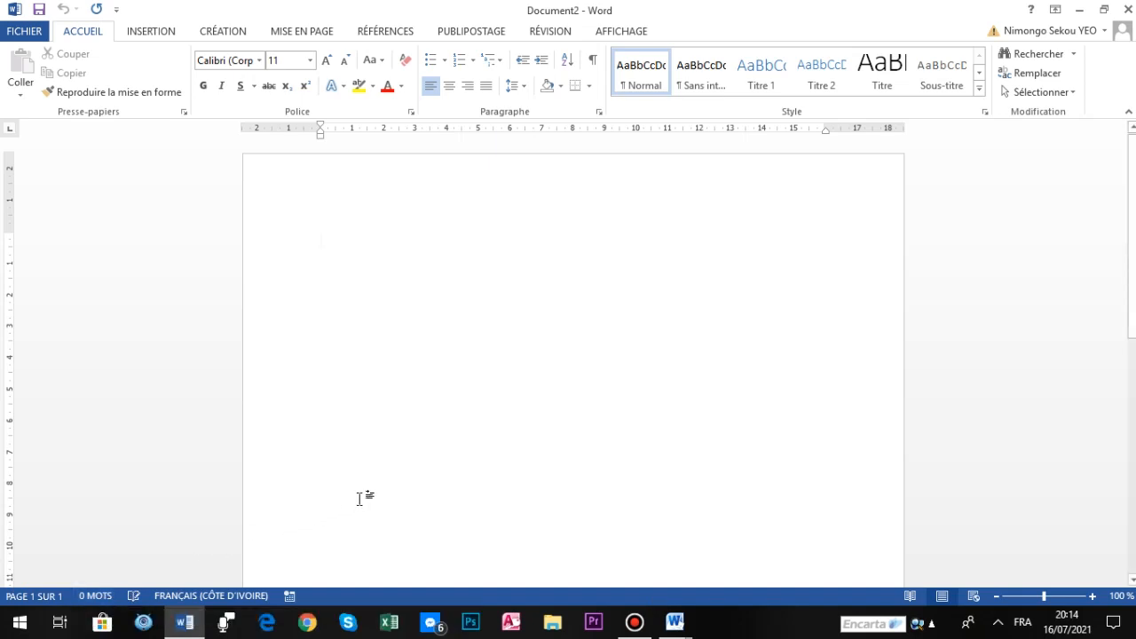
Step: Enter the text "Cours informatique Microsoft Word" on the first line of the blank document
{"action": "type", "text": "Cou"}
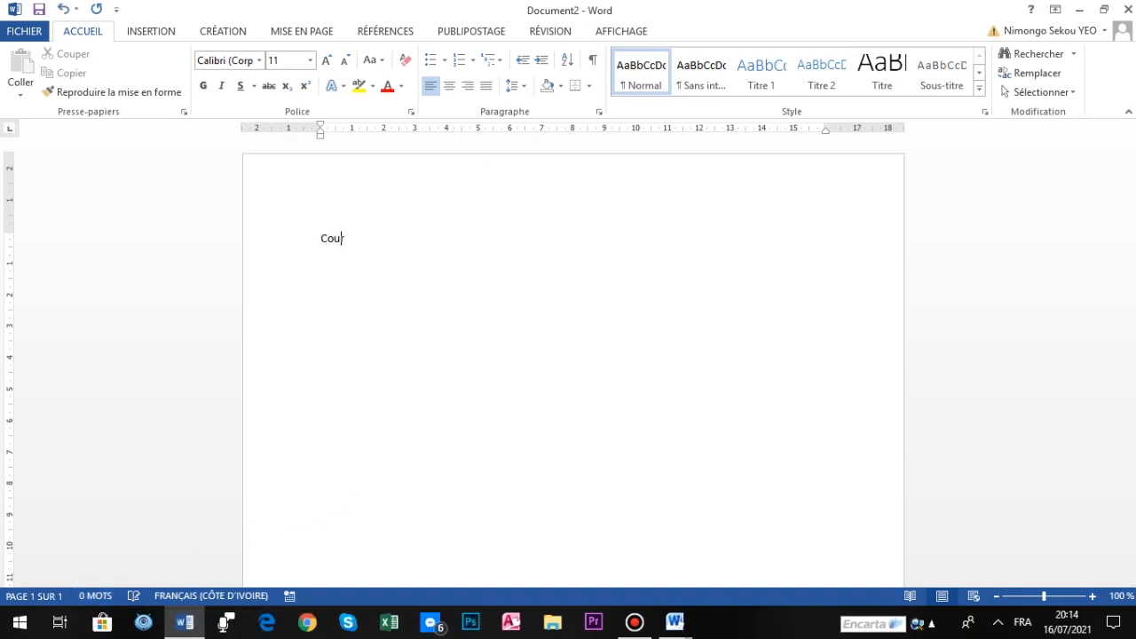
{"action": "type", "text": "rs informatique Microsof"}
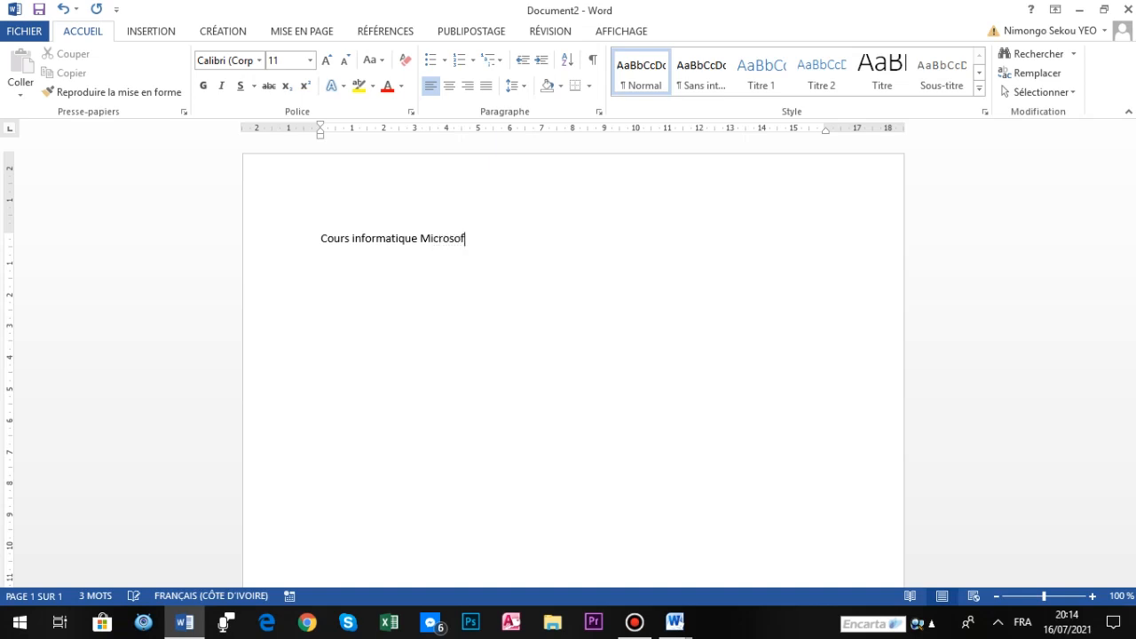
{"action": "type", "text": "t "}
{"action": "type", "text": "W"}
{"action": "key", "text": "BackSpace"}
{"action": "type", "text": "Word"}
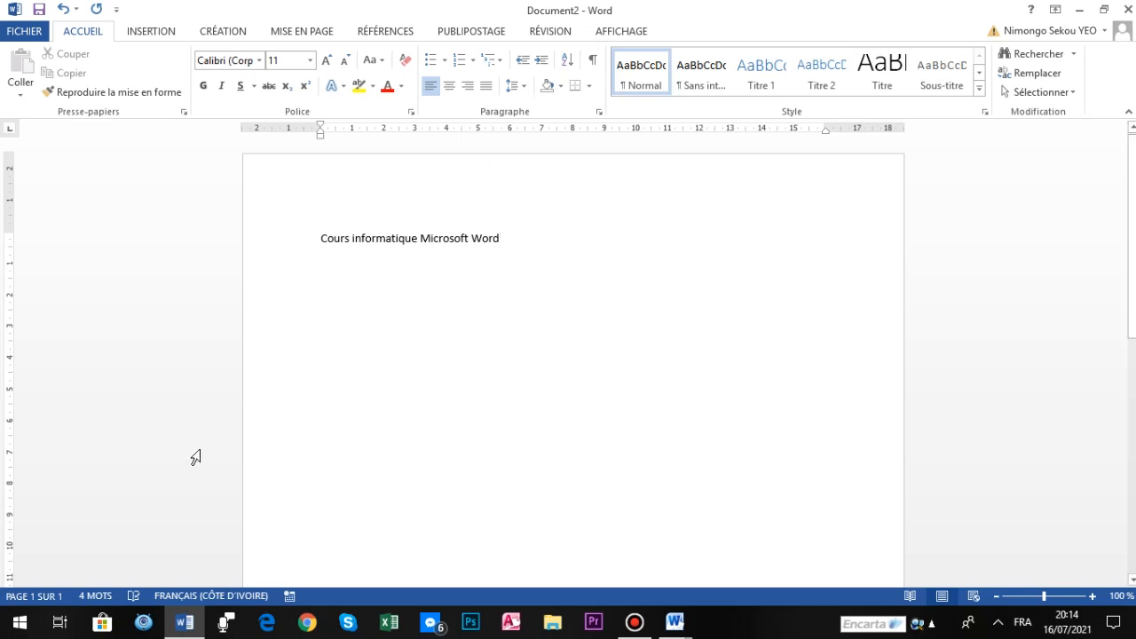
Step: Enlarge the whole line "Cours informatique Microsoft Word" to font size 36 and deselect it
{"action": "left_click", "coordinate": [254, 254]}
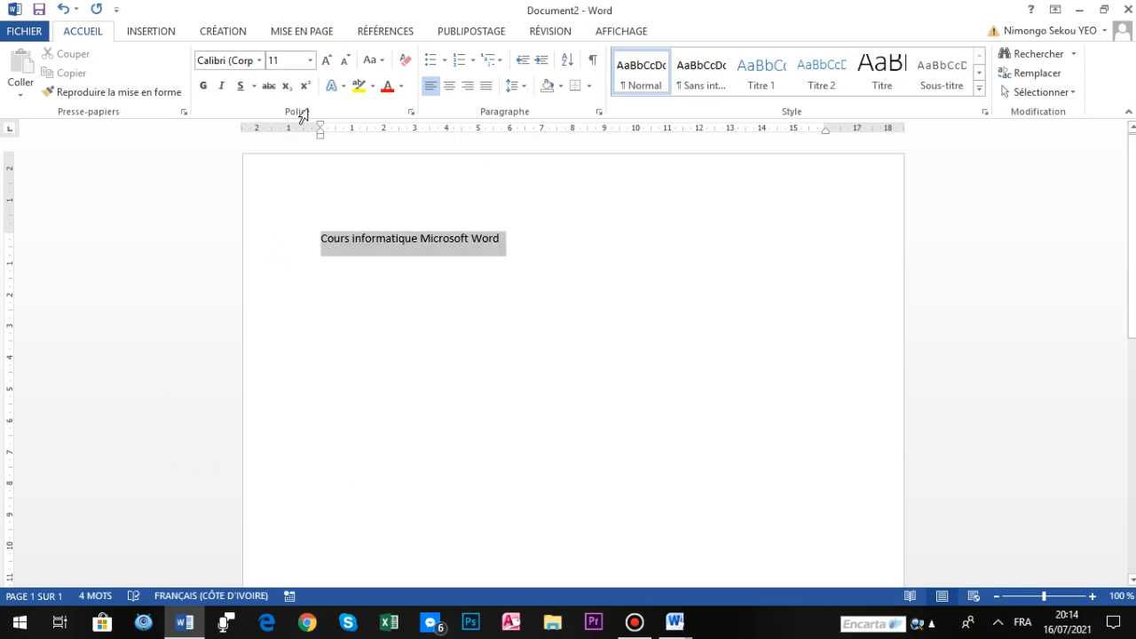
{"action": "left_click", "coordinate": [328, 66]}
{"action": "left_click", "coordinate": [327, 67]}
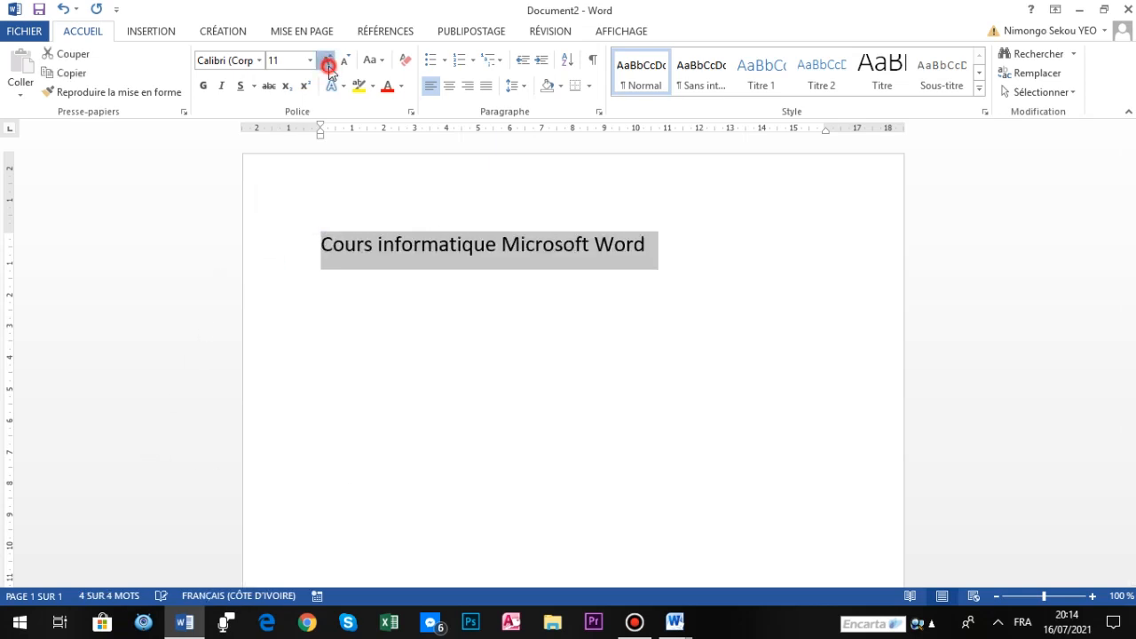
{"action": "left_click", "coordinate": [327, 66]}
{"action": "left_click", "coordinate": [328, 67]}
{"action": "left_click", "coordinate": [390, 321]}
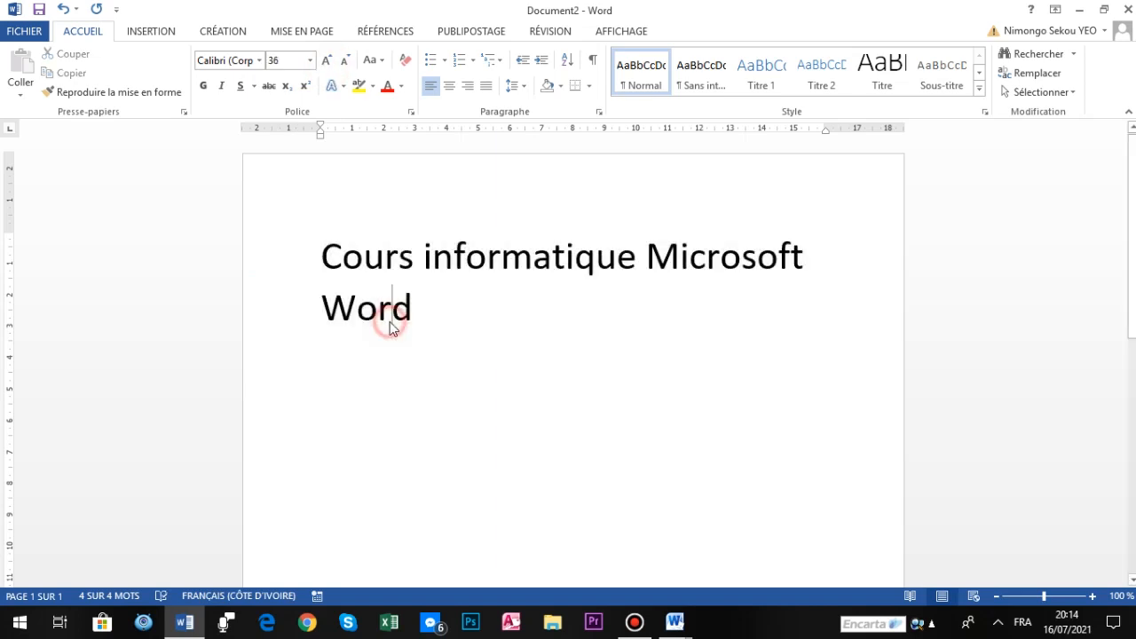
{"action": "left_click", "coordinate": [532, 393]}
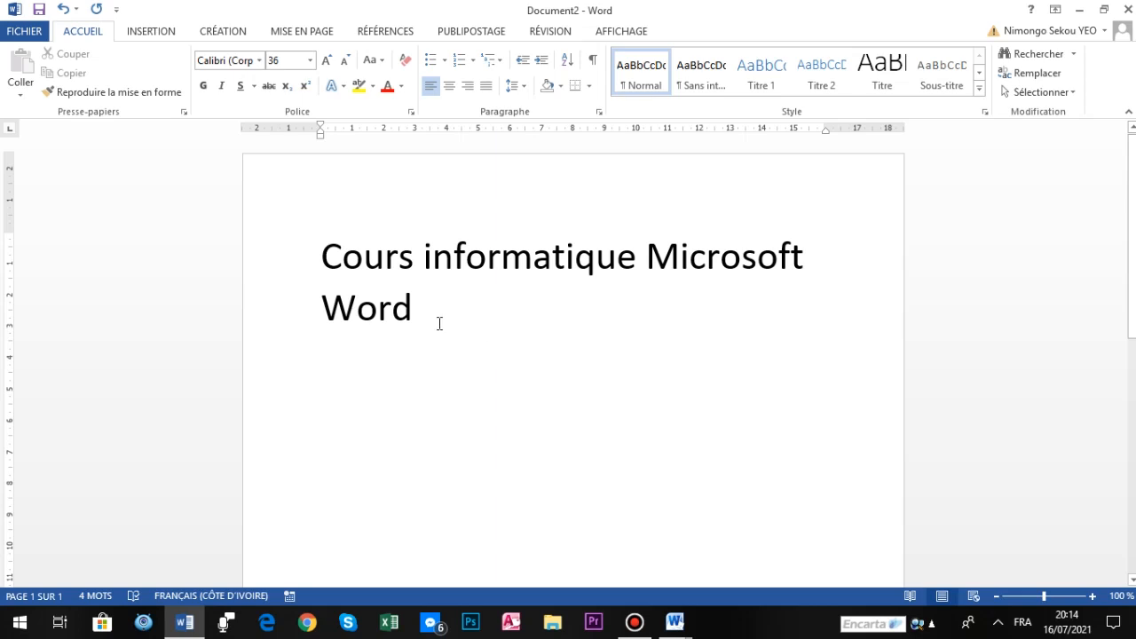
Step: Select the words "Cours", "informatique", "Microsoft" and "Word" one after another, and clear the selection
{"action": "double_click", "coordinate": [387, 264]}
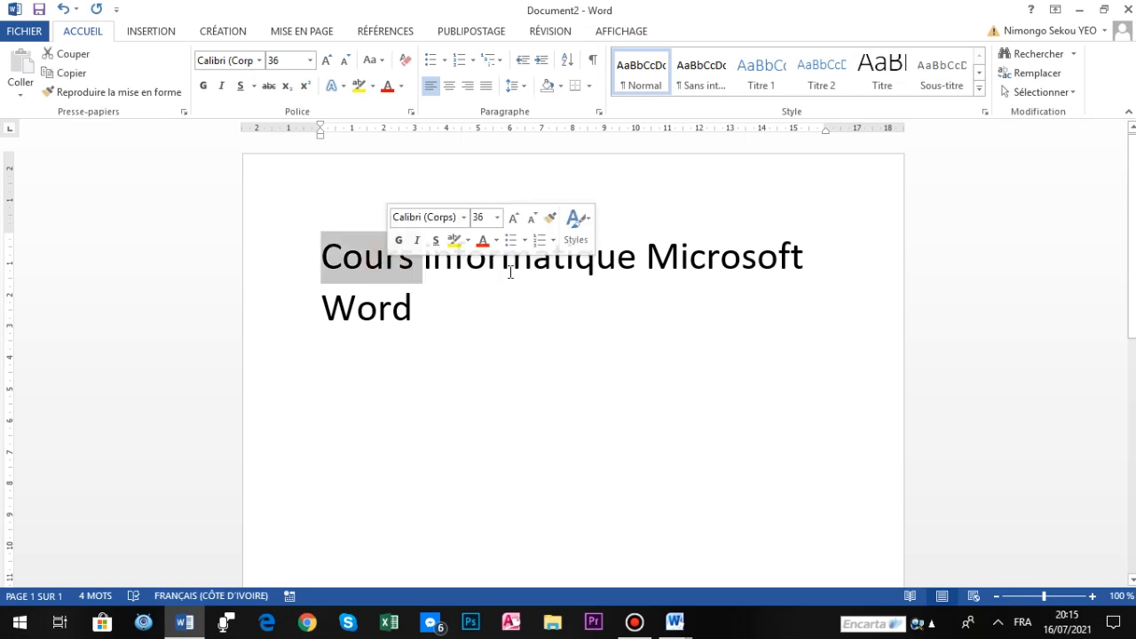
{"action": "double_click", "coordinate": [510, 271]}
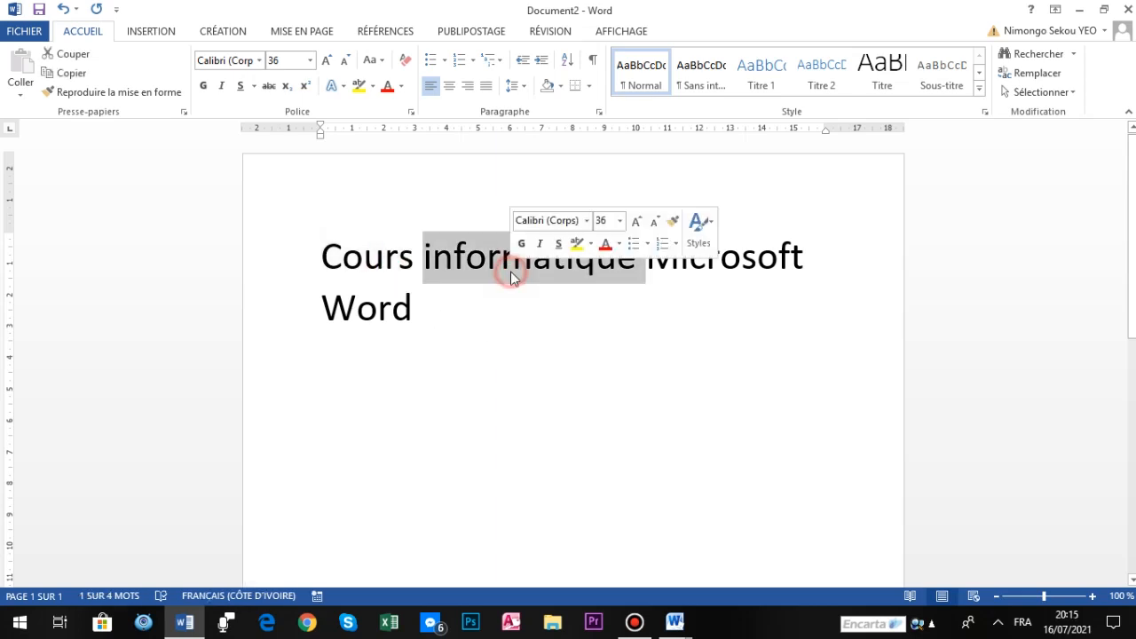
{"action": "double_click", "coordinate": [713, 258]}
{"action": "double_click", "coordinate": [370, 312]}
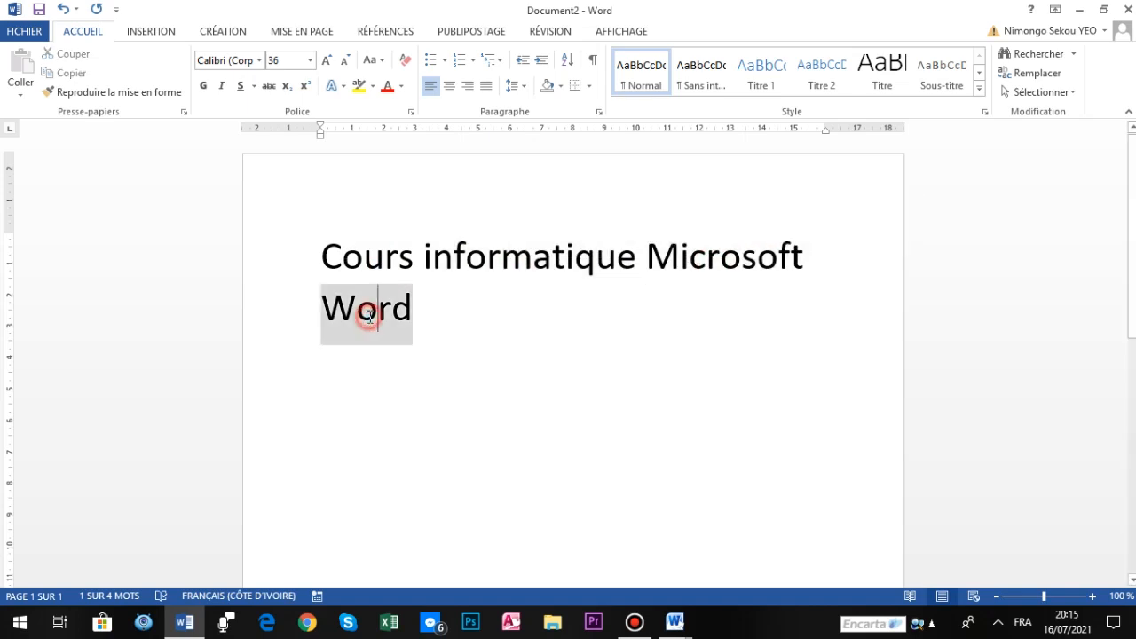
{"action": "left_click", "coordinate": [488, 528]}
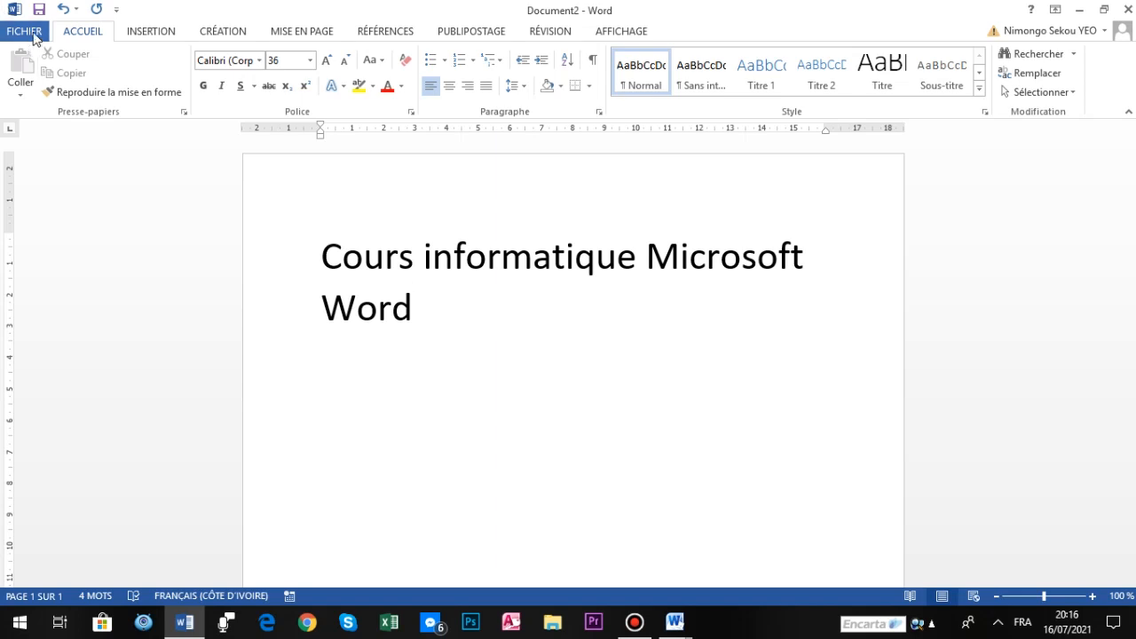
Step: Start saving the document under a new name on this computer, with the Desktop (Bureau) as the destination folder
{"action": "left_click", "coordinate": [34, 43]}
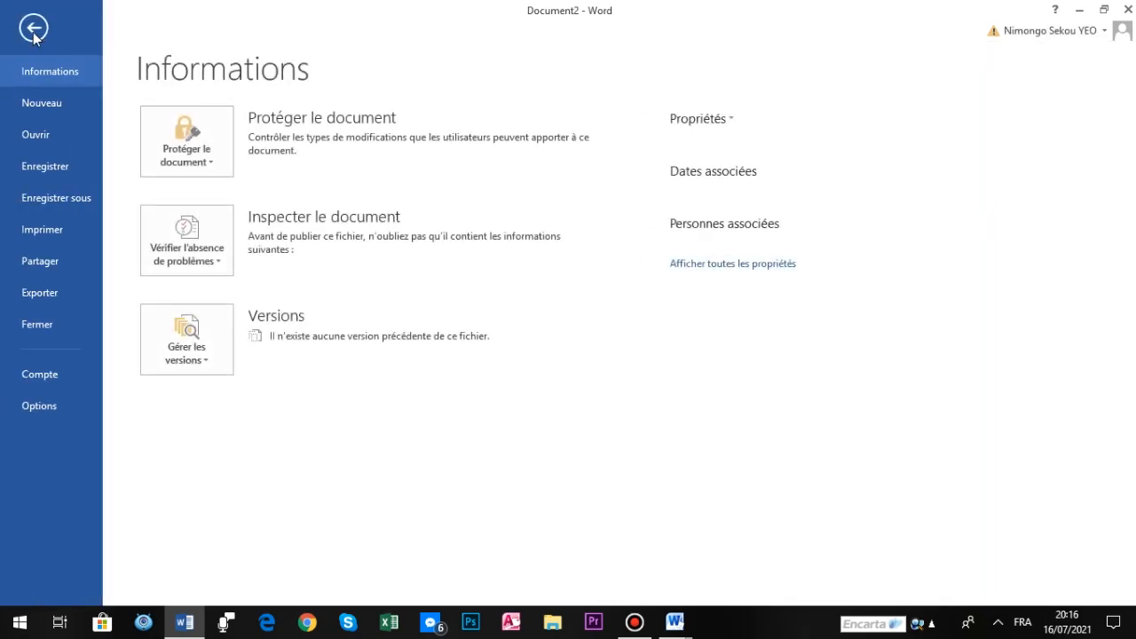
{"action": "left_click", "coordinate": [46, 200]}
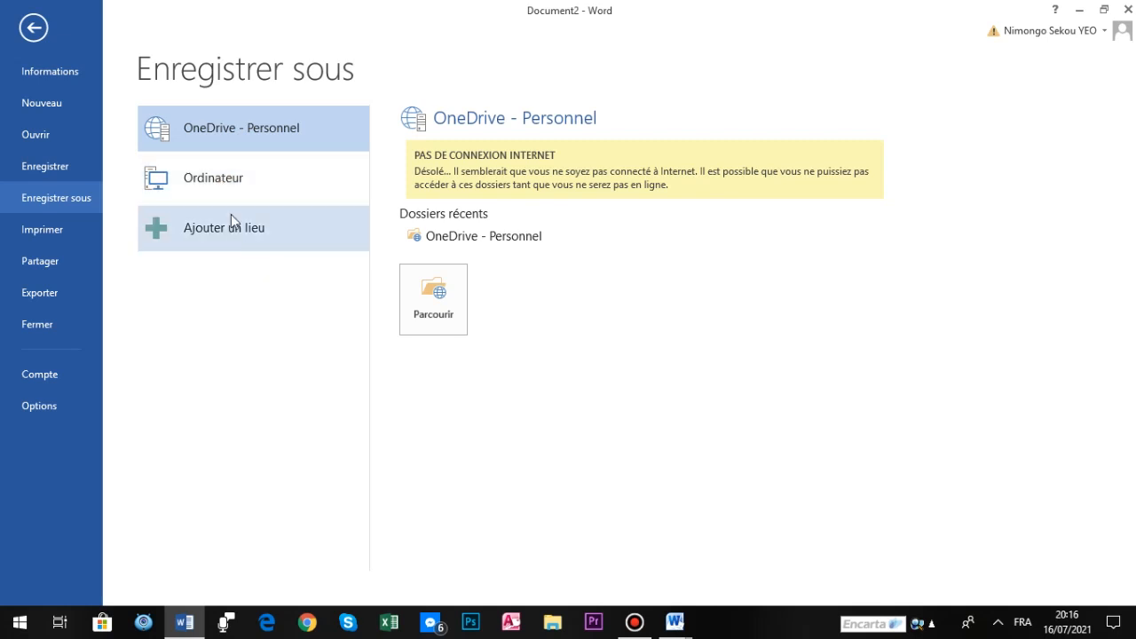
{"action": "left_click", "coordinate": [217, 184]}
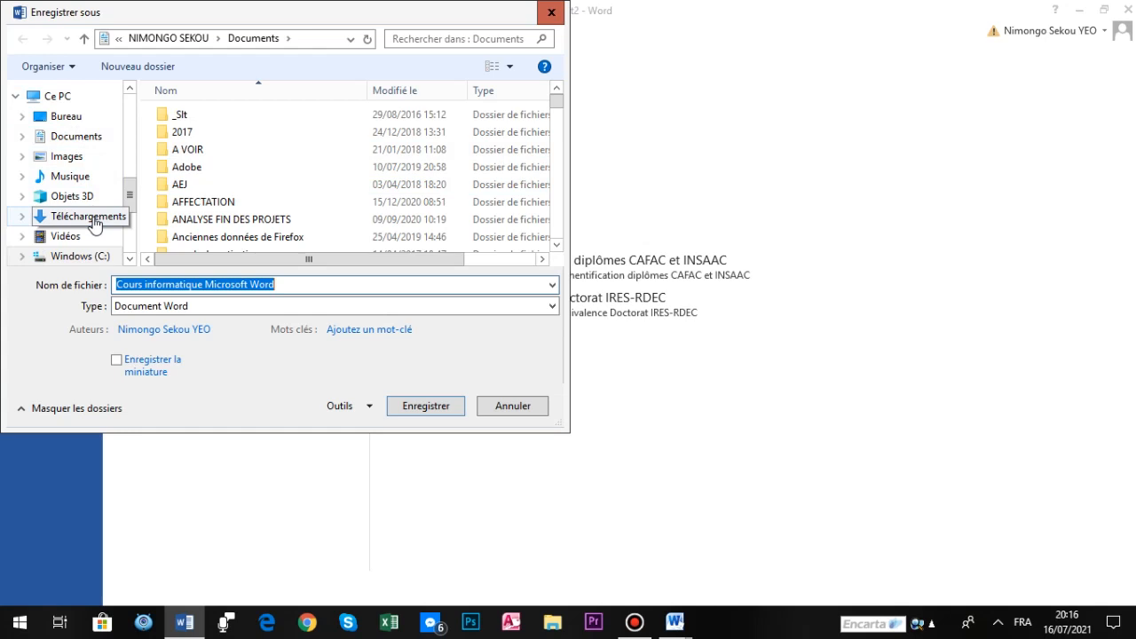
{"action": "left_click", "coordinate": [77, 122]}
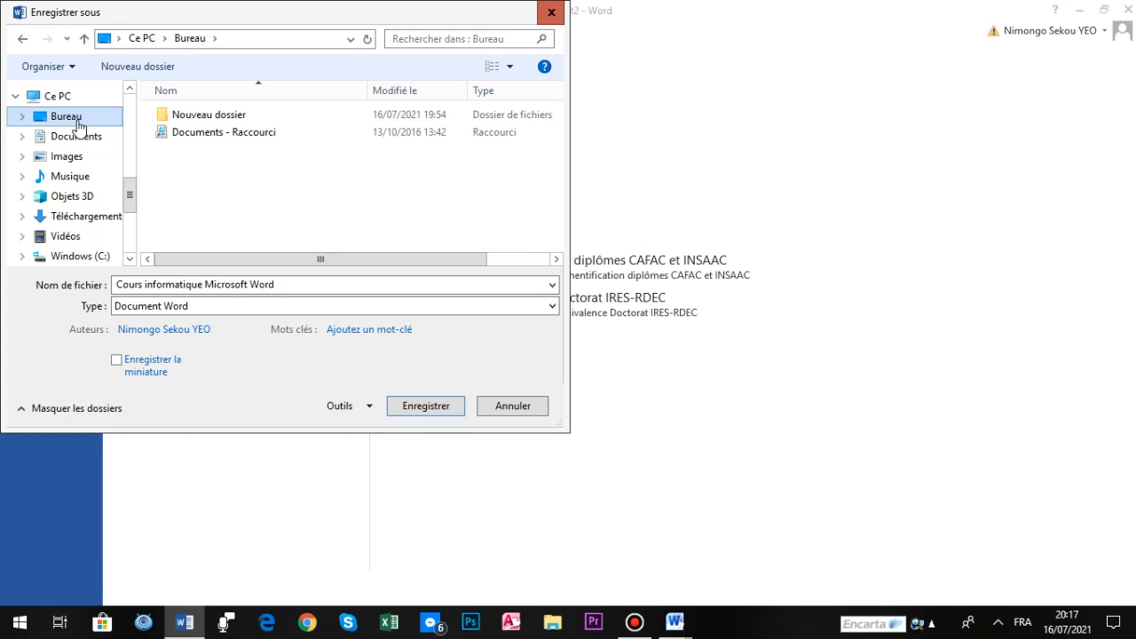
Step: Name the file "Cours MS Word 01" and save it as a Word document
{"action": "left_click", "coordinate": [293, 284]}
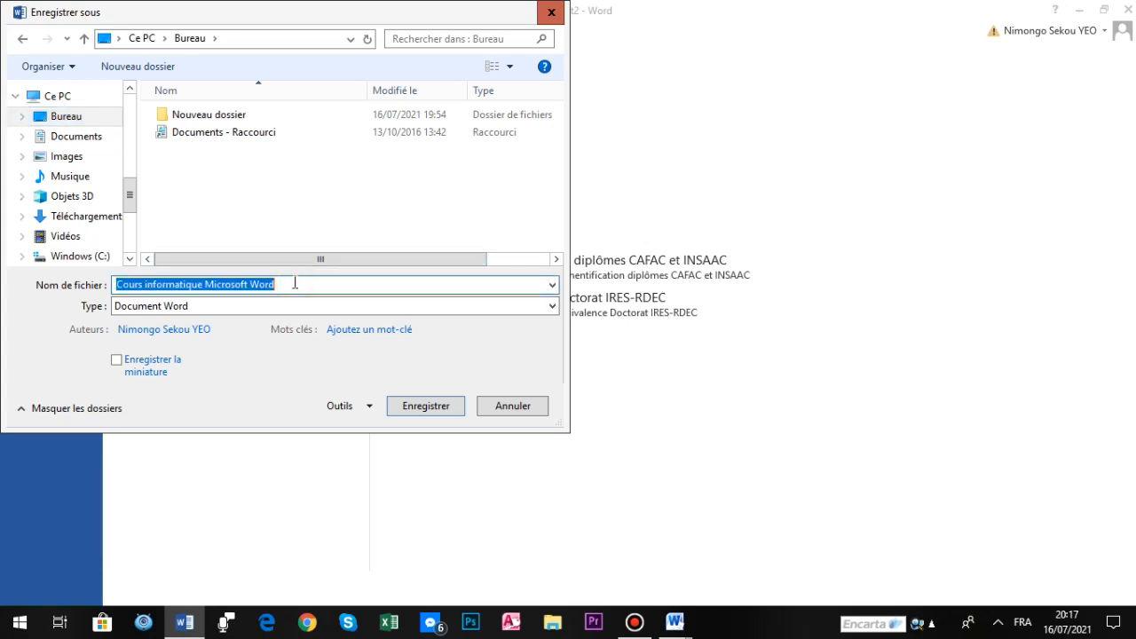
{"action": "type", "text": "COurs"}
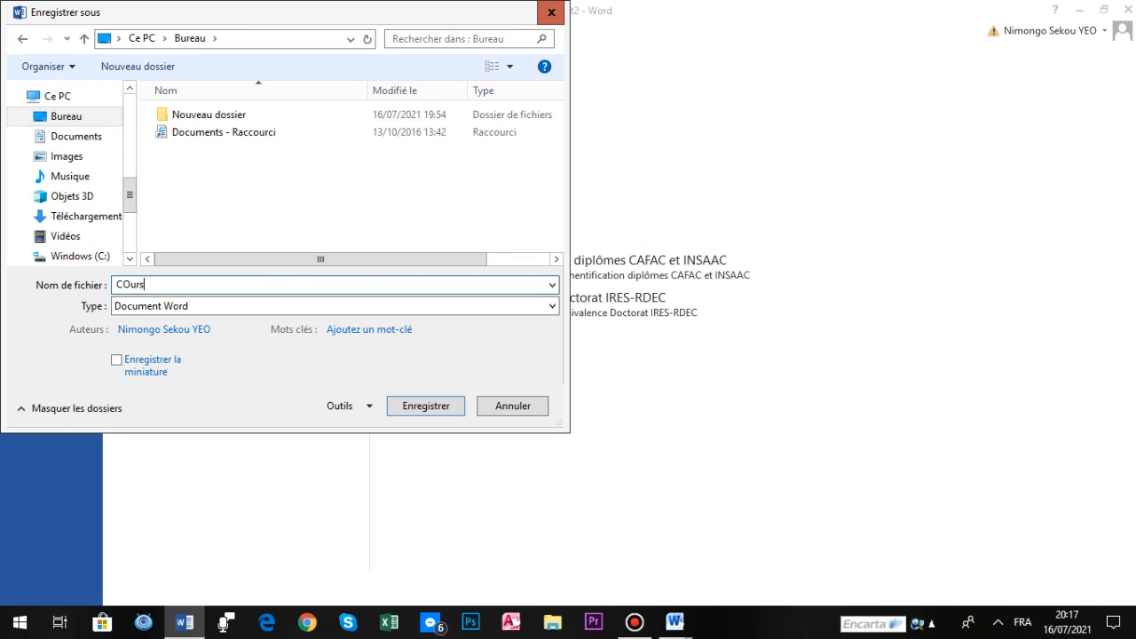
{"action": "key", "text": "BackSpace"}
{"action": "key", "text": "BackSpace"}
{"action": "key", "text": "BackSpace"}
{"action": "key", "text": "BackSpace"}
{"action": "key", "text": "BackSpace"}
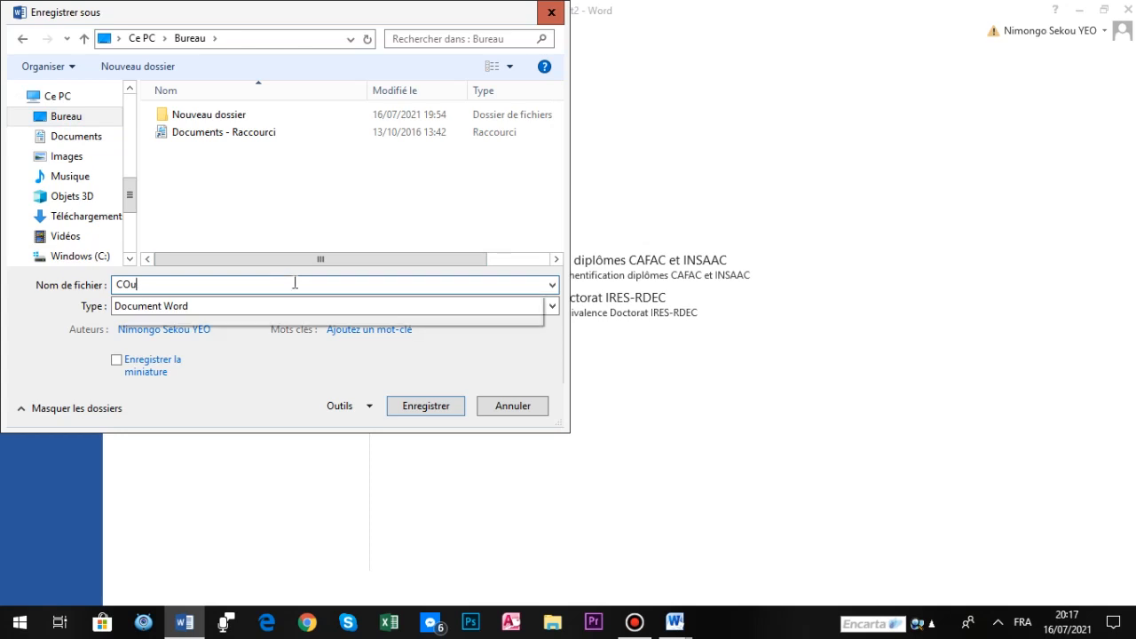
{"action": "type", "text": "ours "}
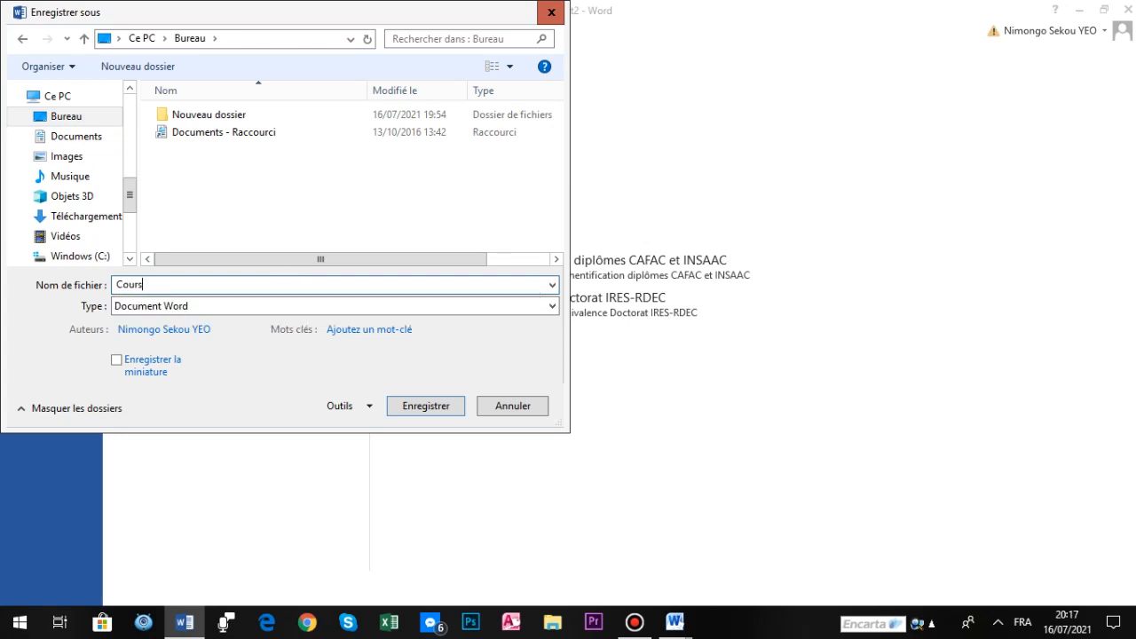
{"action": "type", "text": "MS Word 01"}
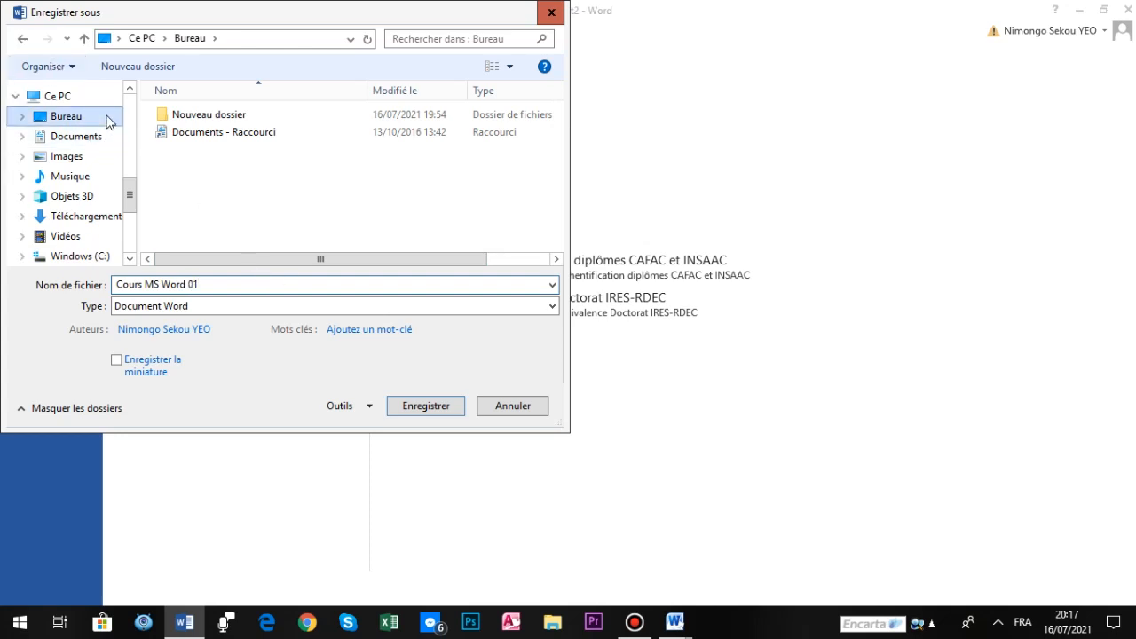
{"action": "left_click", "coordinate": [446, 415]}
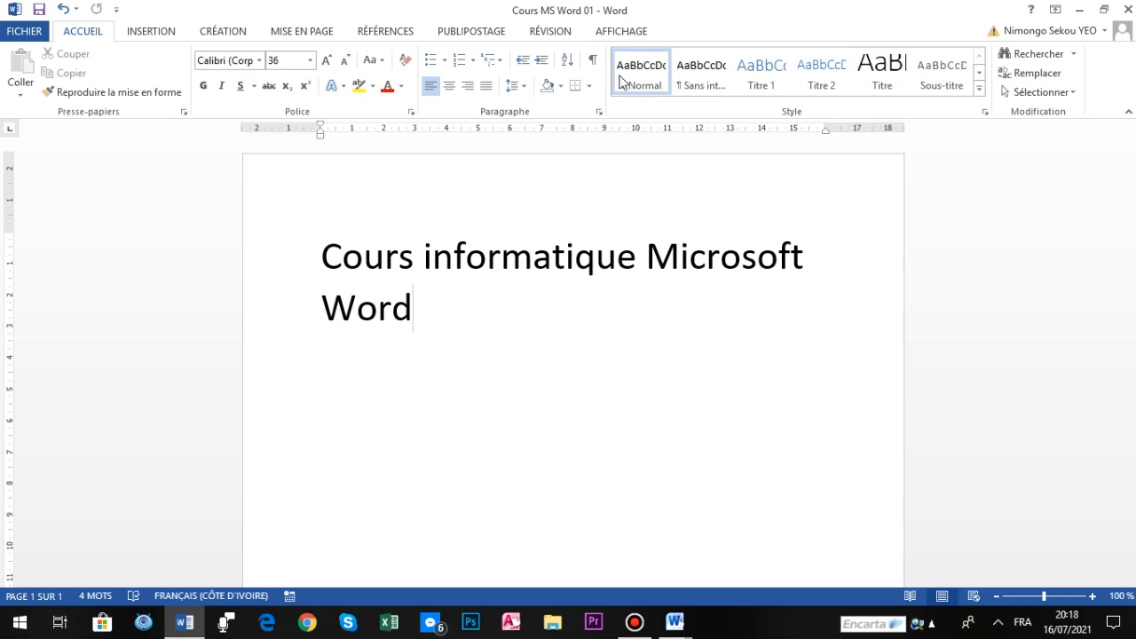
Step: Close the document and reopen the saved file "Cours MS Word 01" from the desktop
{"action": "left_click", "coordinate": [1128, 13]}
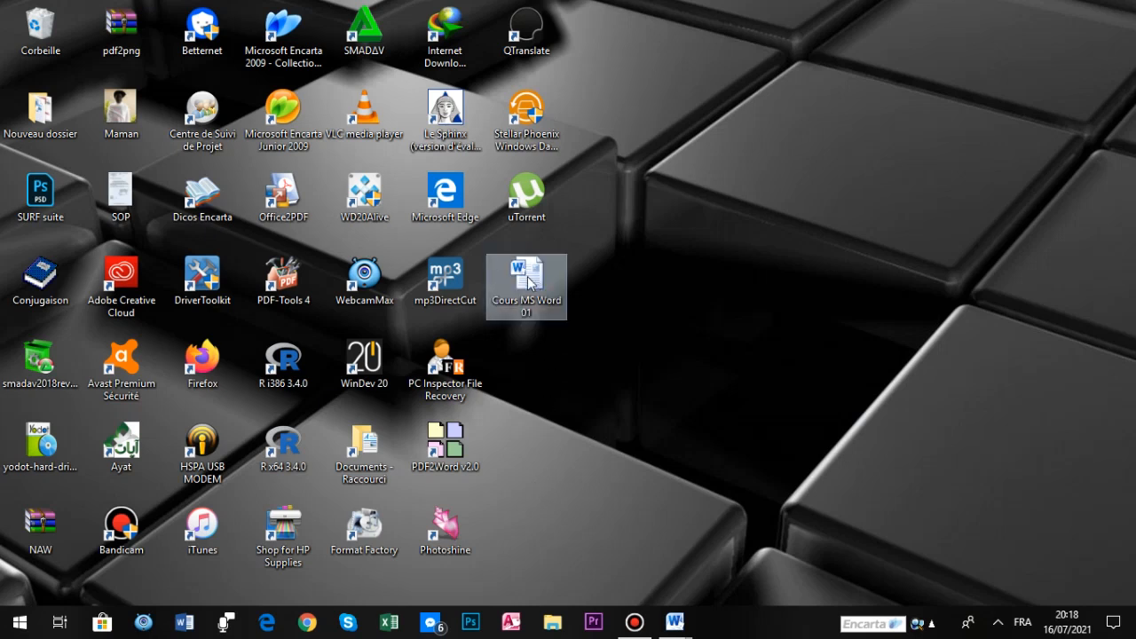
{"action": "left_click", "coordinate": [671, 421]}
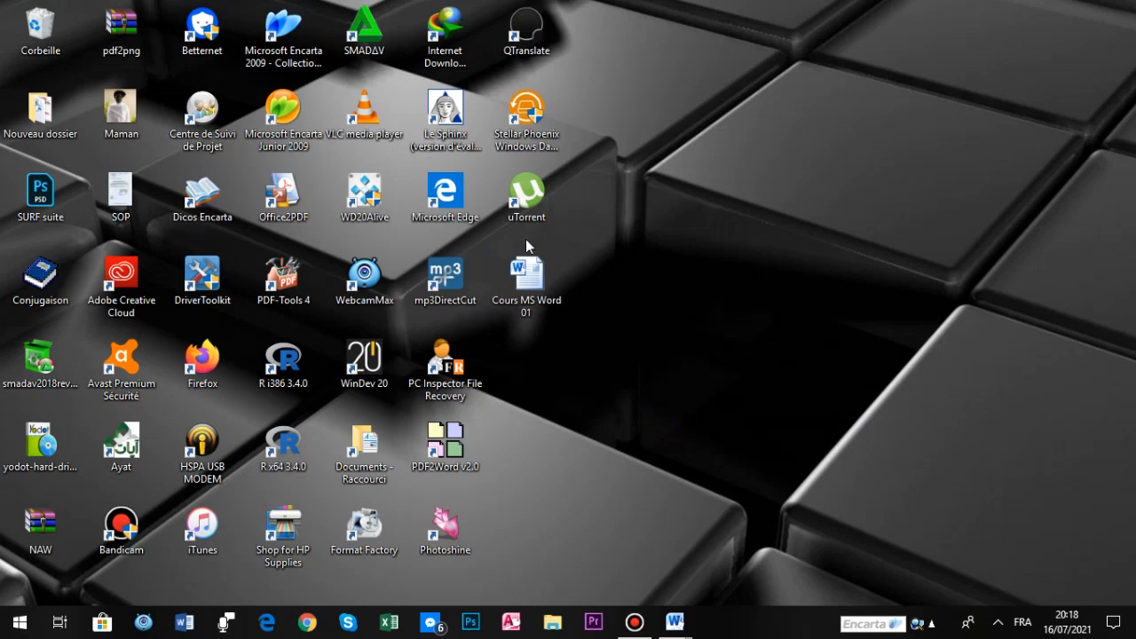
{"action": "left_click", "coordinate": [541, 283]}
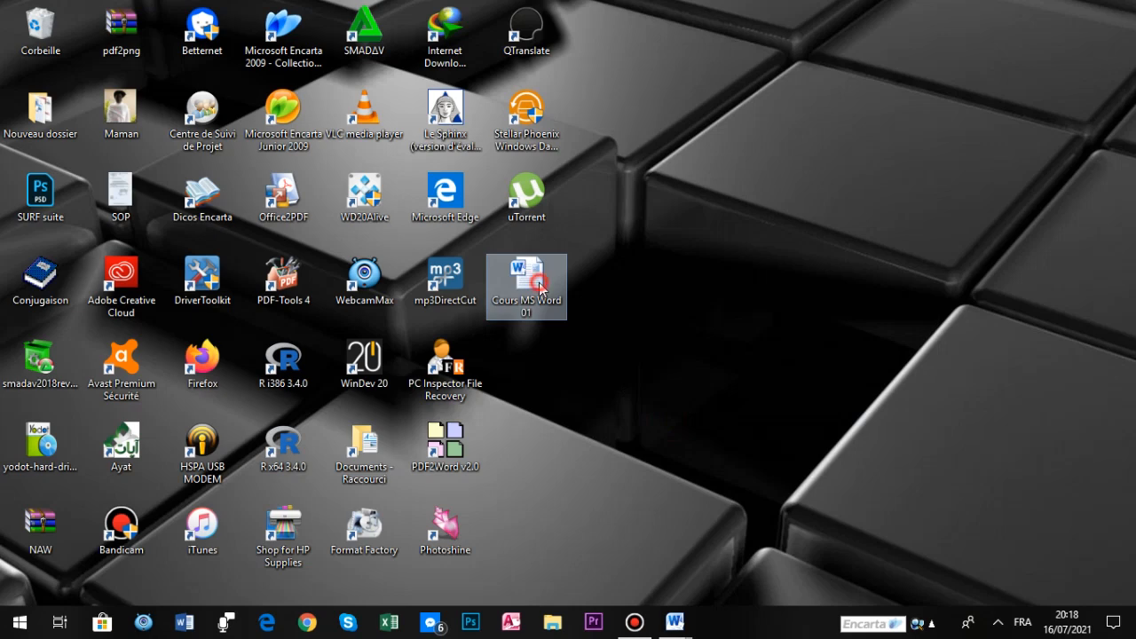
{"action": "double_click", "coordinate": [540, 282]}
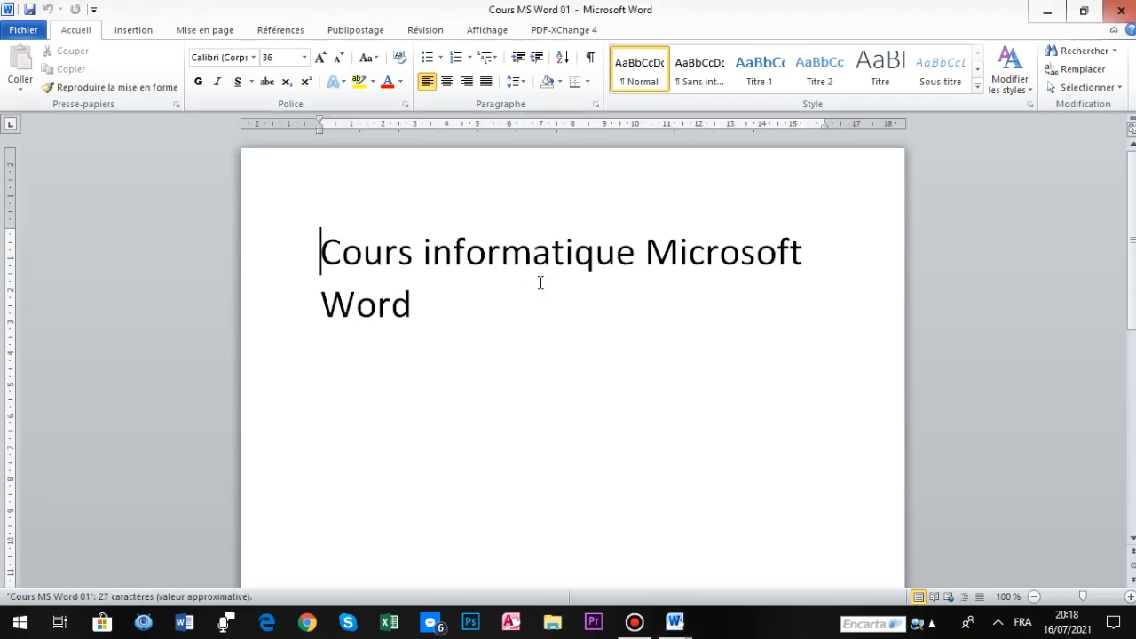
Step: Add the word "présentation" on a new line below "Cours informatique Microsoft Word"
{"action": "left_click", "coordinate": [461, 299]}
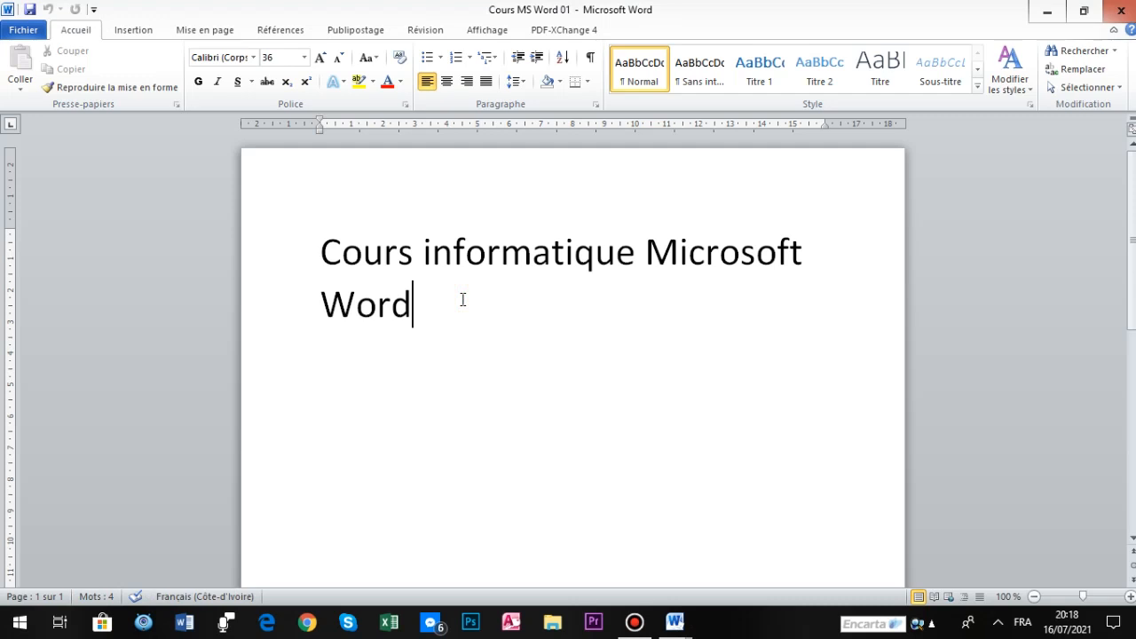
{"action": "key", "text": "Return"}
{"action": "type", "text": "présenta"}
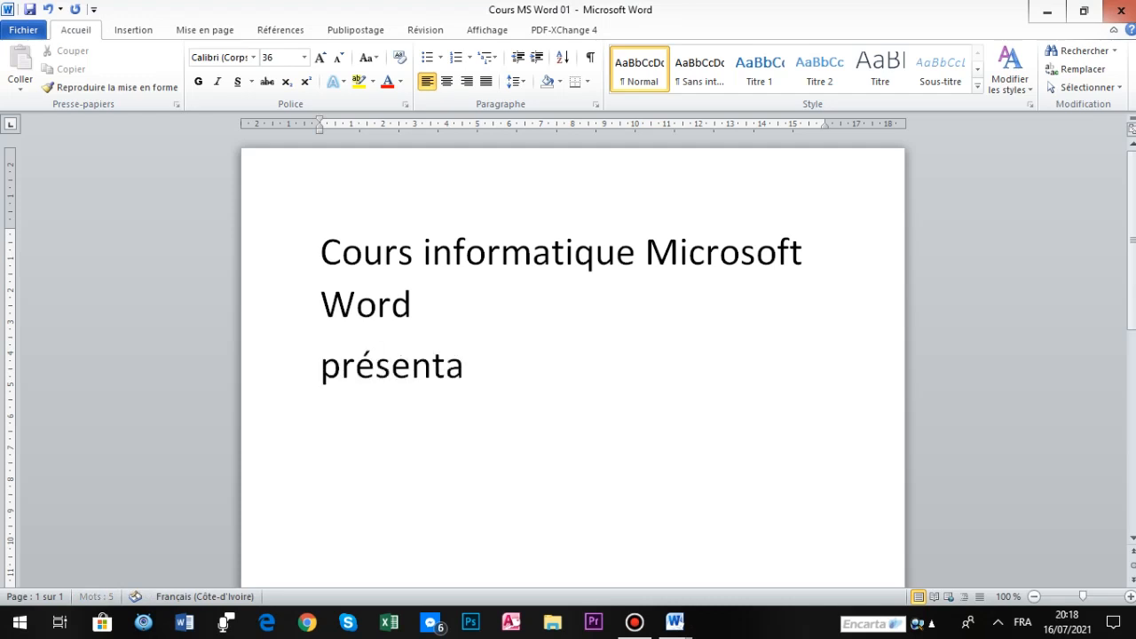
{"action": "type", "text": "tion"}
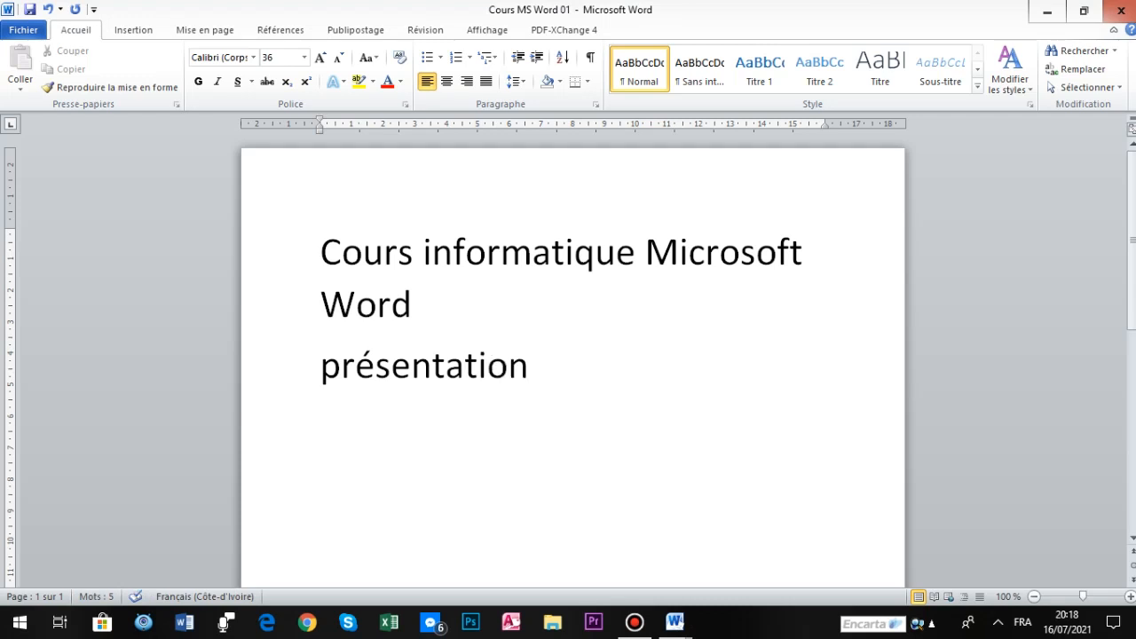